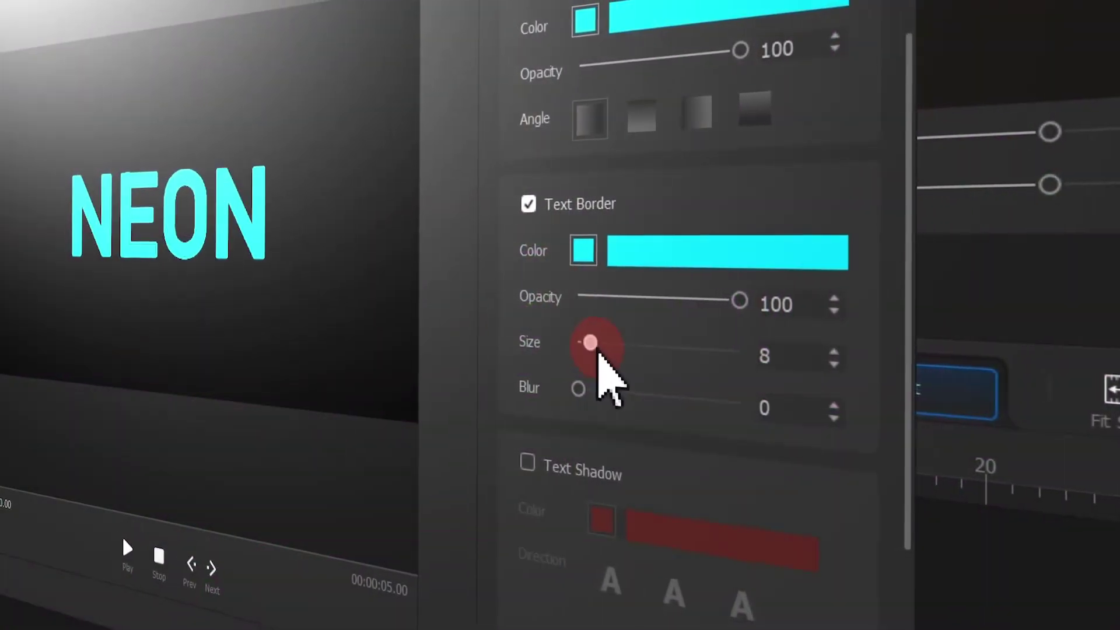
# - Give the NEON title a cyan border of size 90 and blur 100, and blend the NEON clip in Screen mode
pyautogui.moveTo(591, 343); pyautogui.dragTo(788, 367)
pyautogui.moveTo(578, 388); pyautogui.dragTo(785, 397)
pyautogui.moveTo(792, 352); pyautogui.dragTo(843, 352)
pyautogui.moveTo(855, 397); pyautogui.dragTo(922, 397)
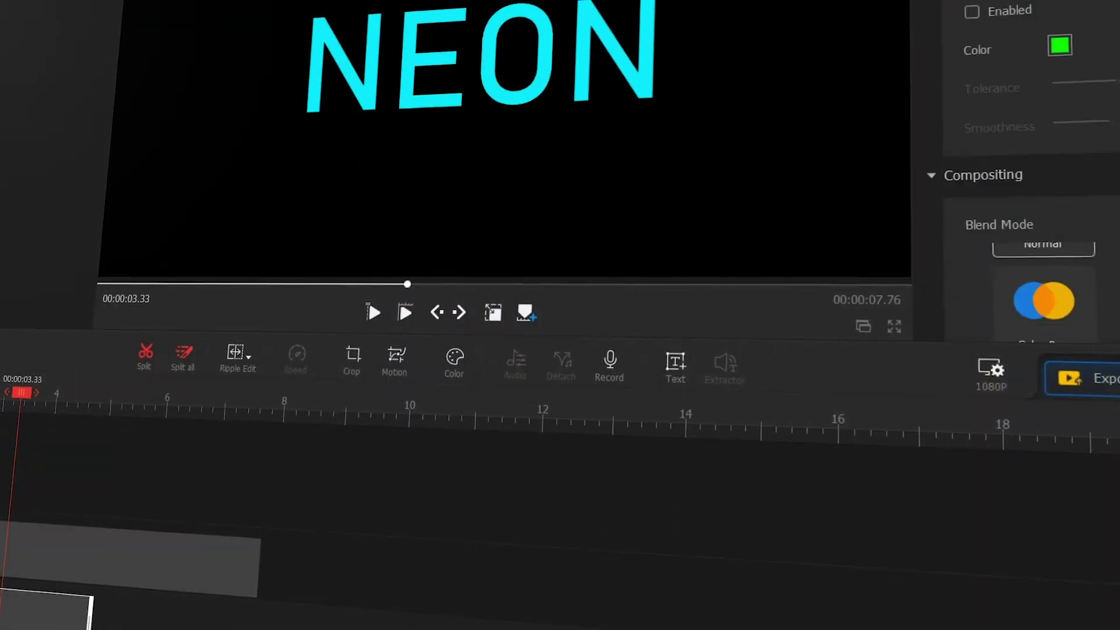
pyautogui.scroll(-3, 1050, 175)
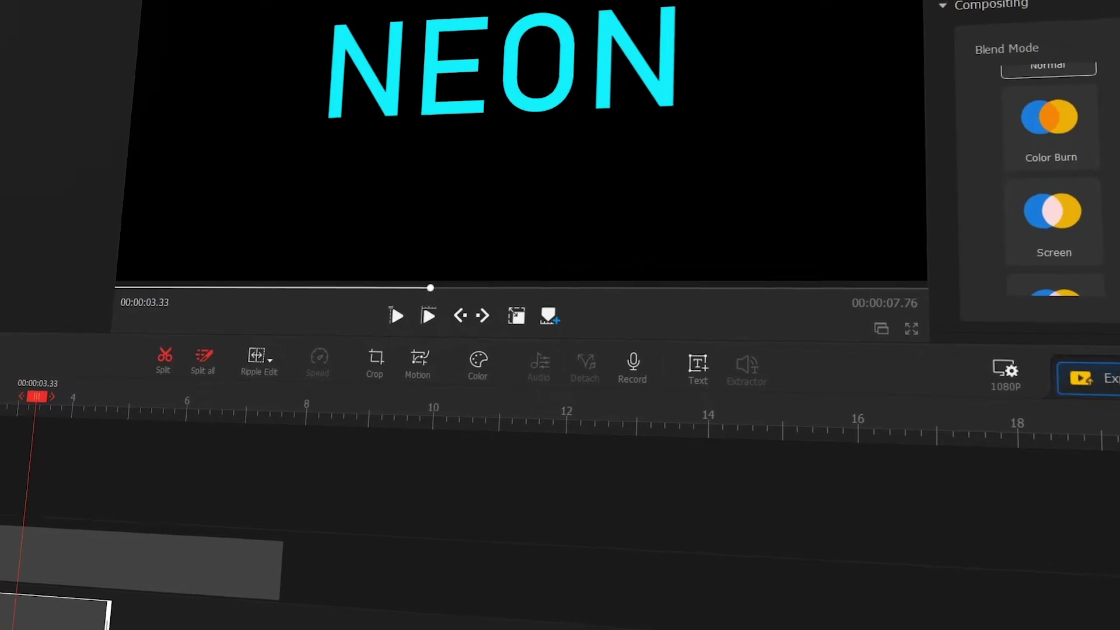
pyautogui.click(1086, 251)
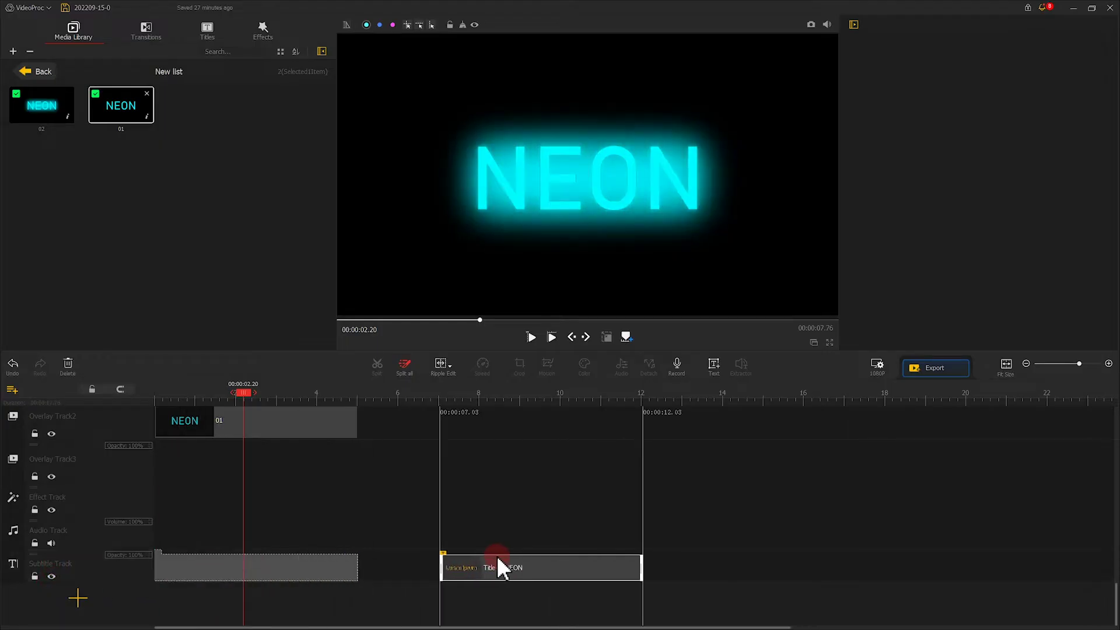
# - Change the Title 6 NEON text colour to purple in the title editor
pyautogui.click(536, 399)
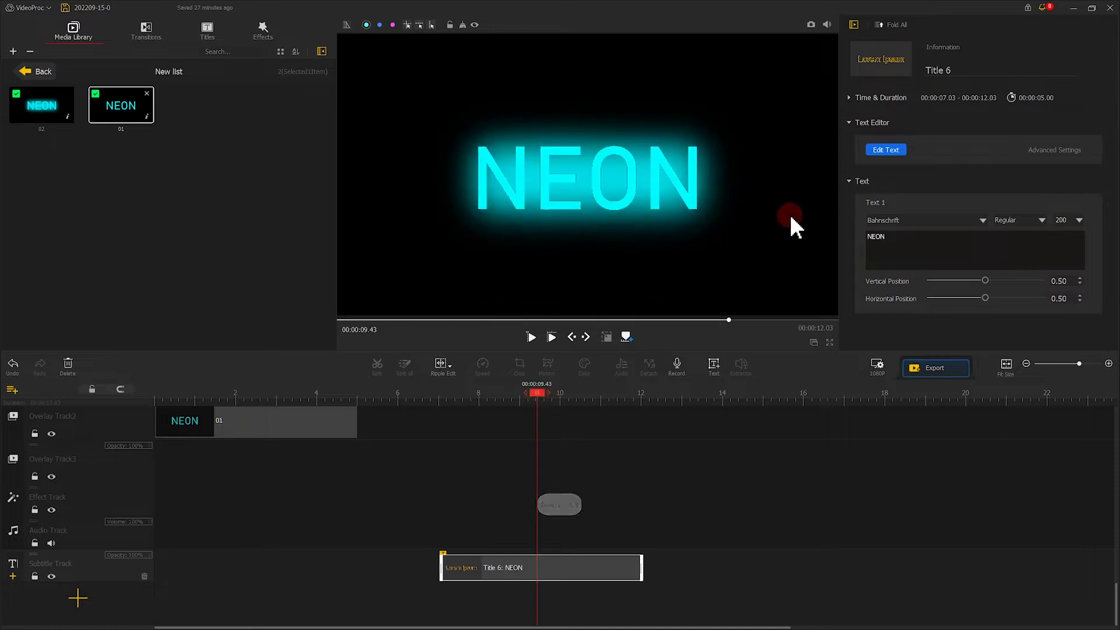
pyautogui.click(885, 150)
pyautogui.click(808, 328)
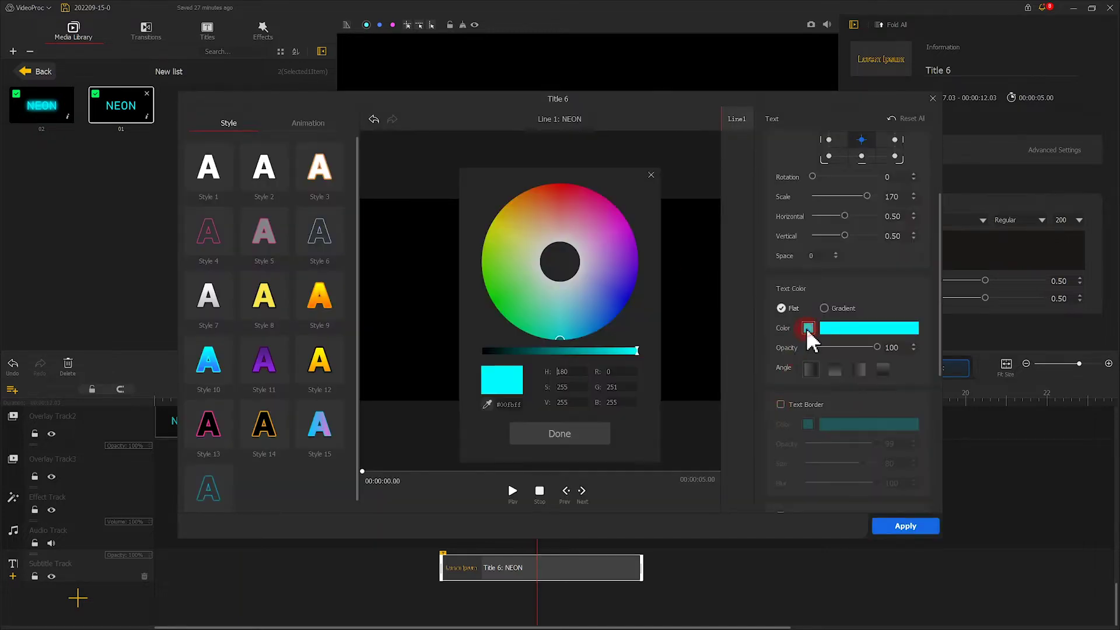
pyautogui.click(624, 212)
pyautogui.click(656, 237)
pyautogui.click(609, 433)
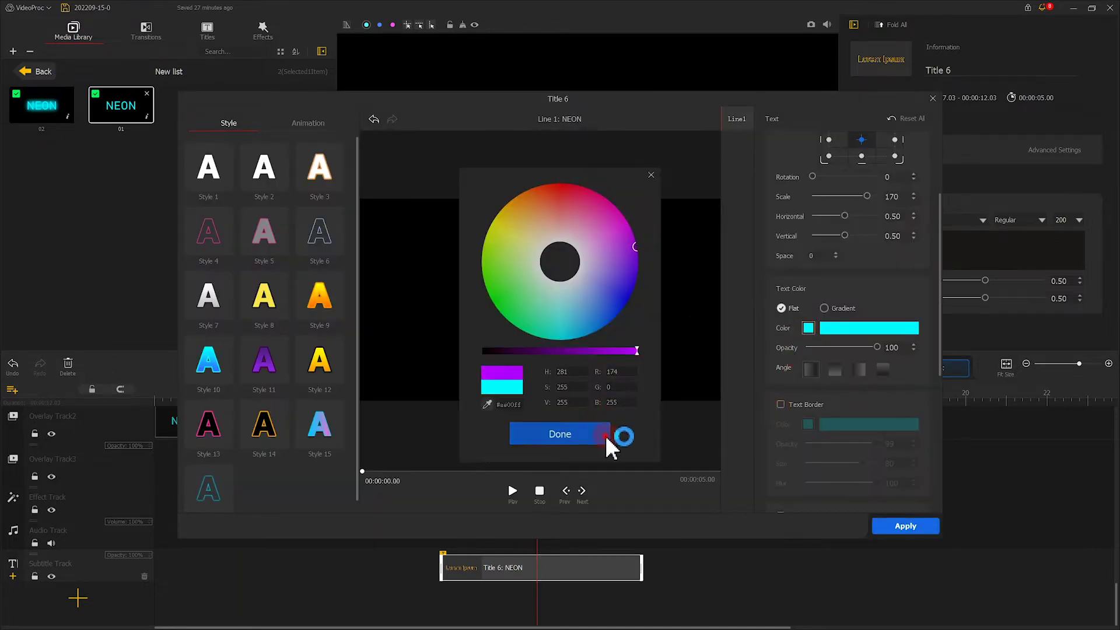
# - Turn on a purple text border, apply the title, and hide the Subtitle Track
pyautogui.click(781, 404)
pyautogui.click(808, 424)
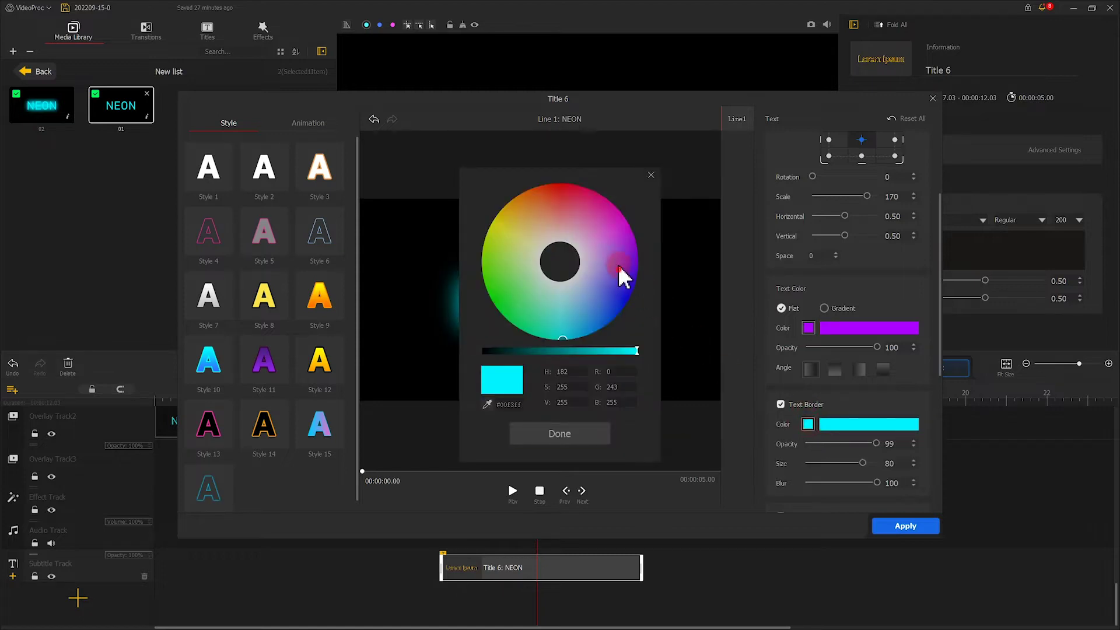
pyautogui.click(649, 241)
pyautogui.click(606, 433)
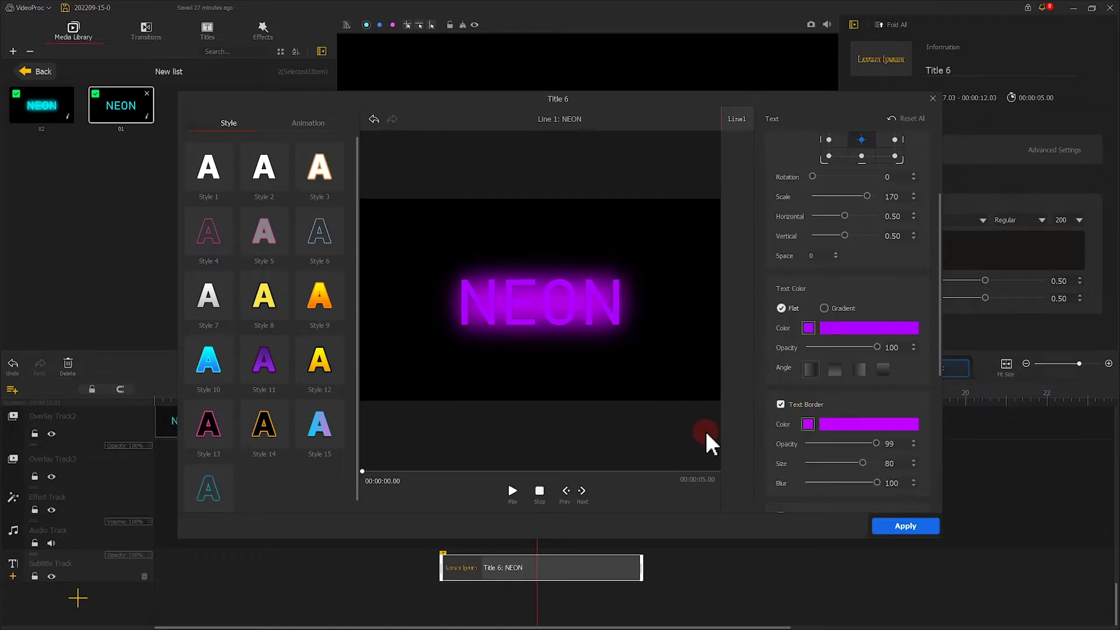
pyautogui.click(870, 523)
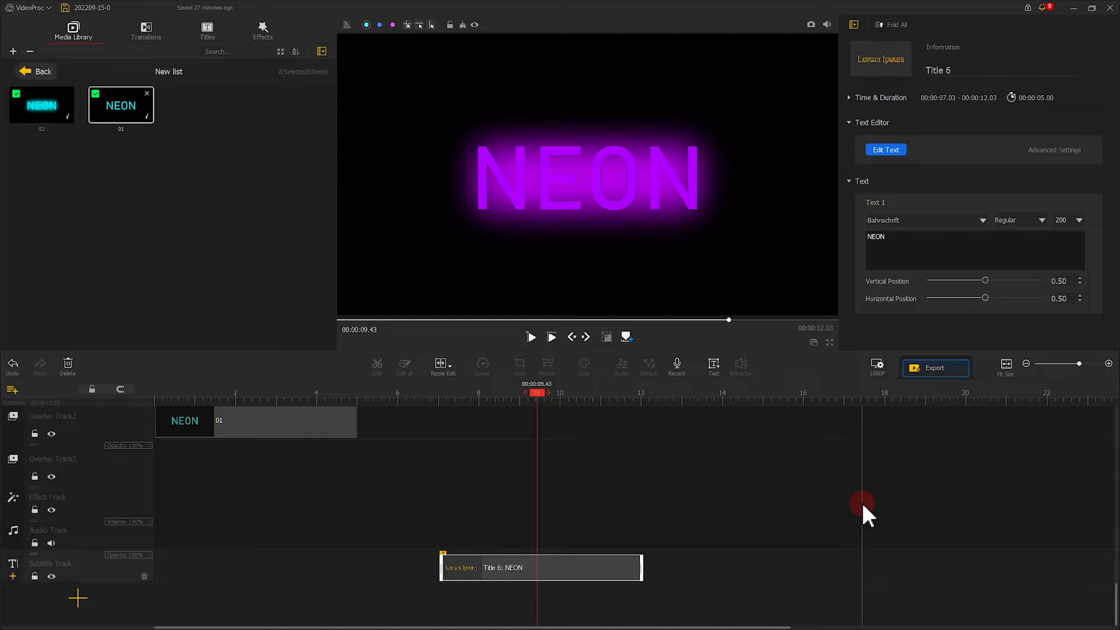
pyautogui.click(51, 576)
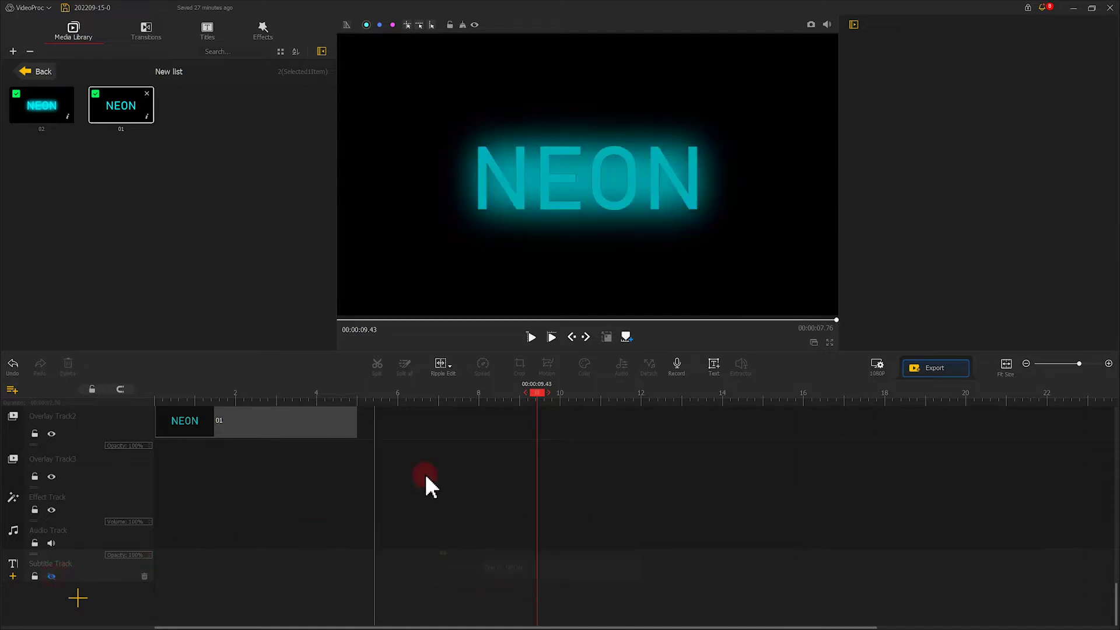
# - Open Color editing for clip 02, then try Temperature and Tint and reset both to zero
pyautogui.moveTo(538, 395); pyautogui.dragTo(226, 387)
pyautogui.scroll(3, 302, 472)
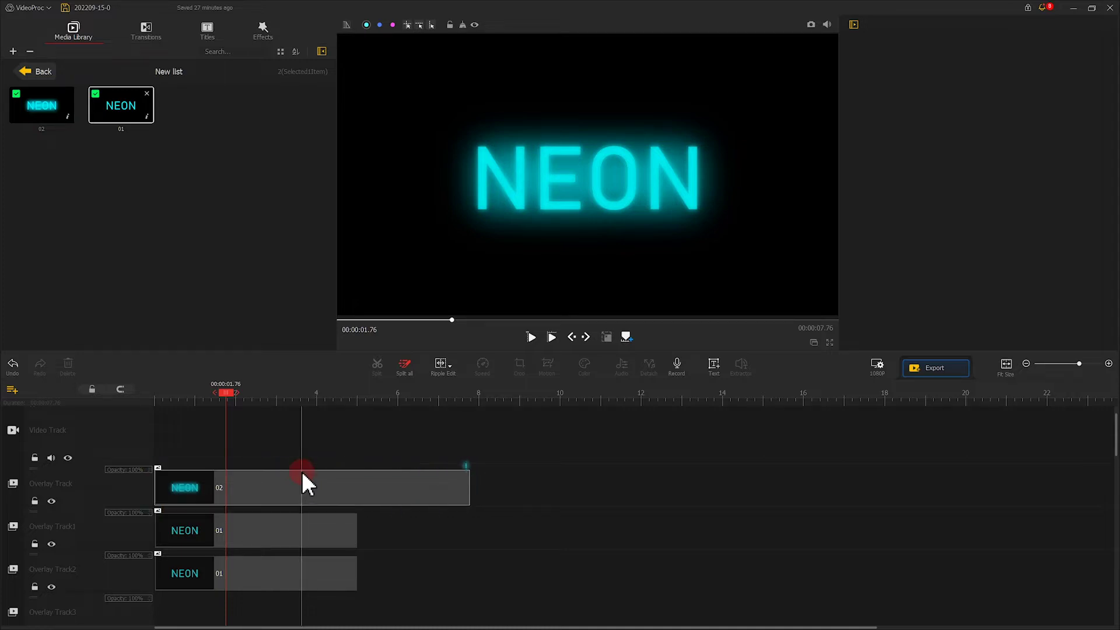
pyautogui.scroll(1, 223, 490)
pyautogui.click(224, 493)
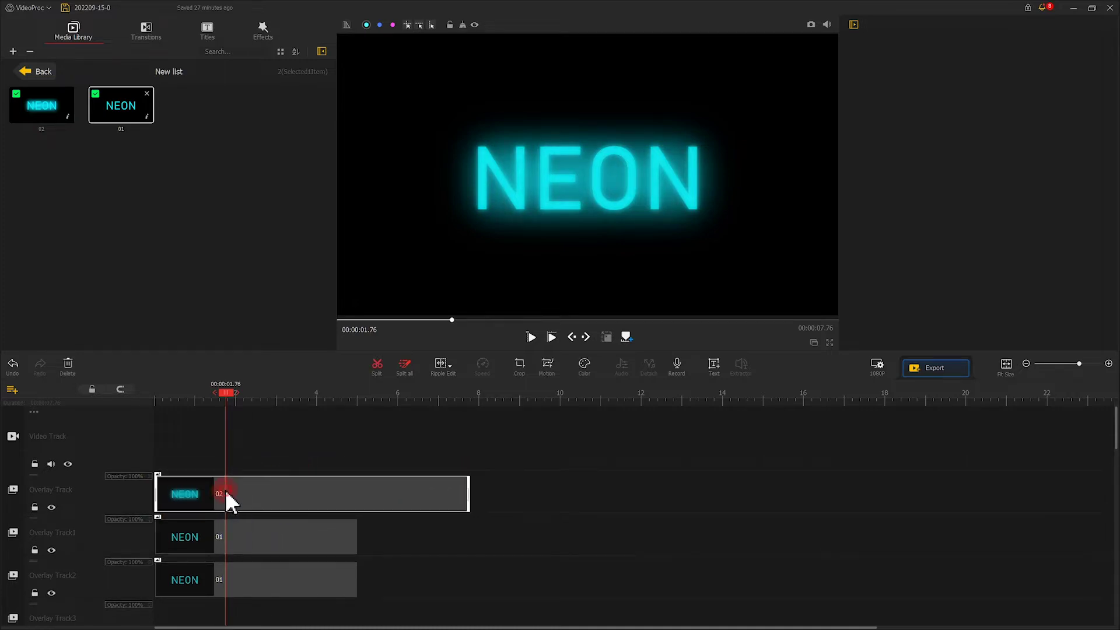
pyautogui.click(584, 362)
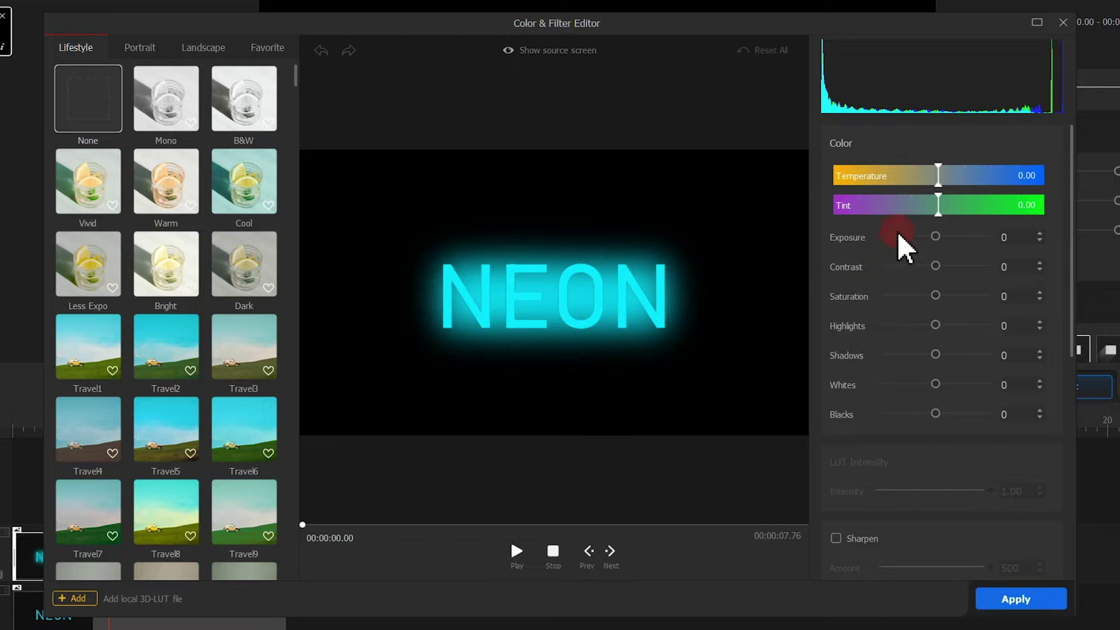
pyautogui.moveTo(937, 176); pyautogui.dragTo(853, 185)
pyautogui.click(1055, 175)
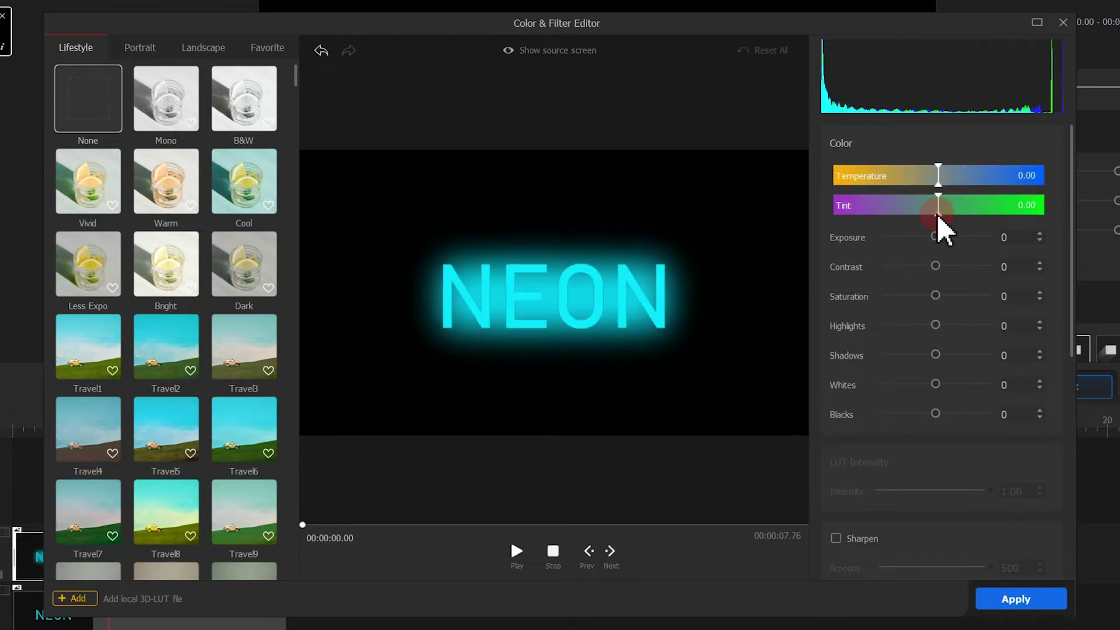
pyautogui.moveTo(940, 219)
pyautogui.mouseDown()
pyautogui.moveTo(839, 207)
pyautogui.moveTo(1009, 220)
pyautogui.moveTo(961, 218)
pyautogui.mouseUp()
pyautogui.click(1056, 204)
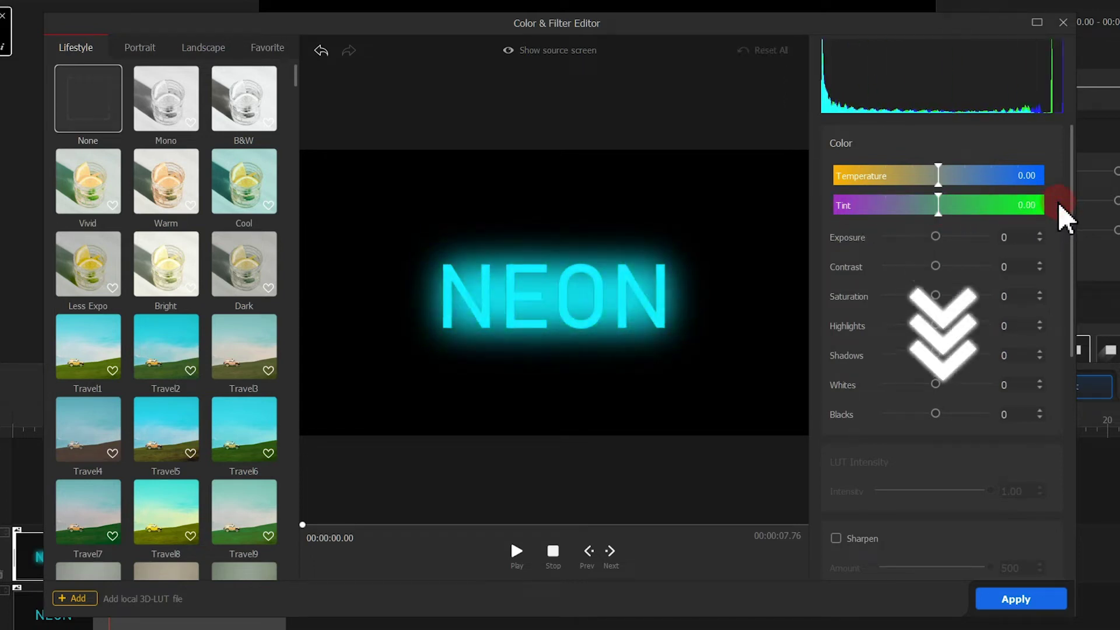
# - Shift clip 02's cyan HSL hue to -77 and apply the change
pyautogui.scroll(-3, 1062, 217)
pyautogui.scroll(-2, 1062, 217)
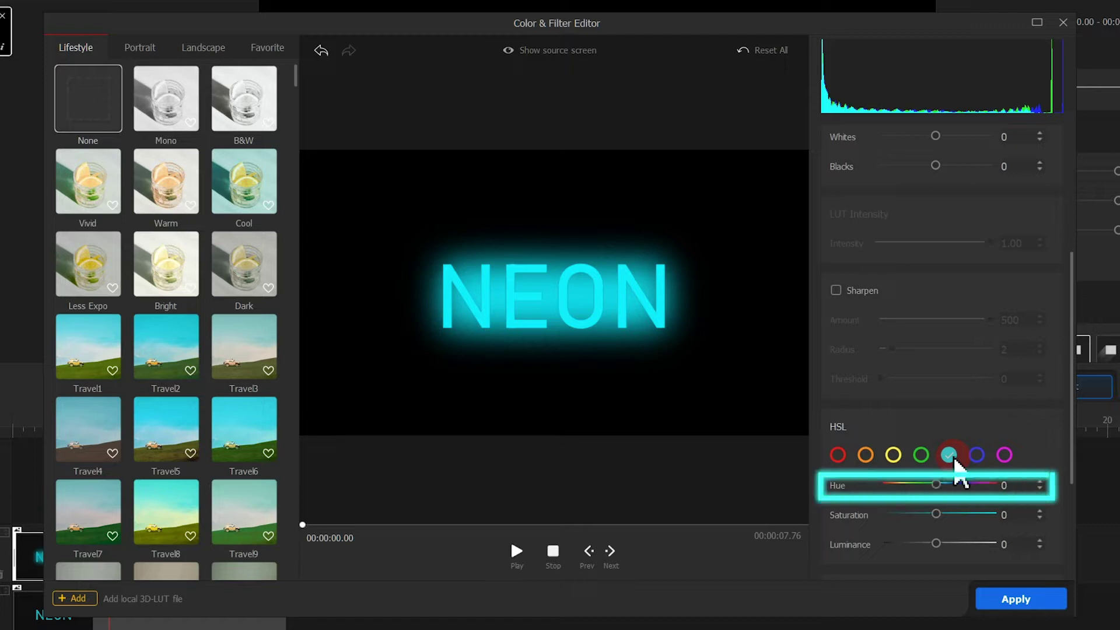
pyautogui.click(937, 485)
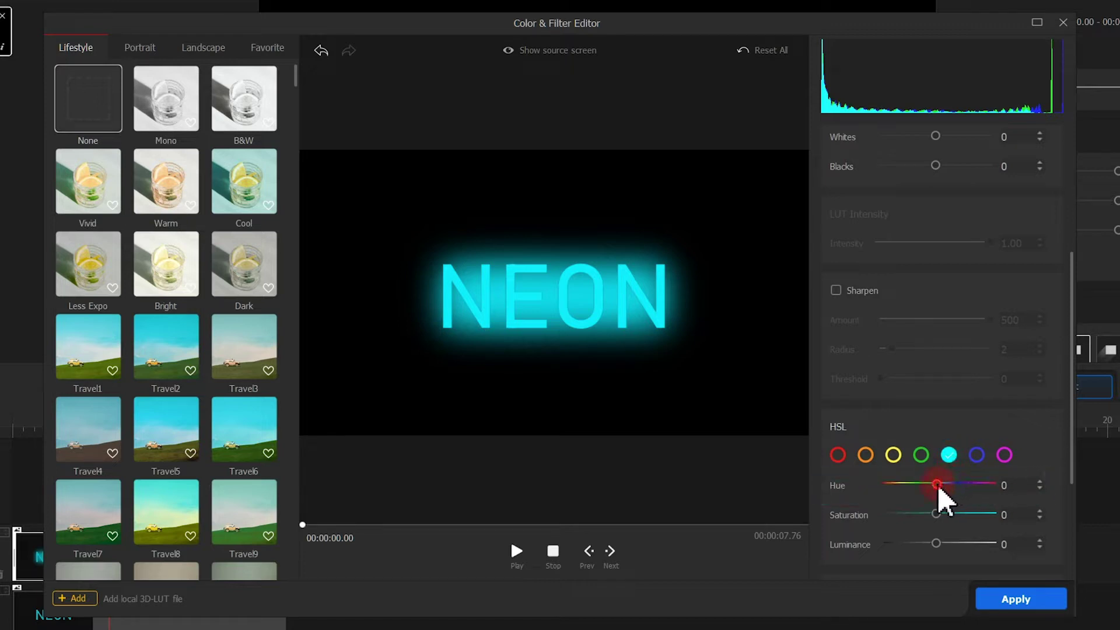
pyautogui.moveTo(937, 489); pyautogui.dragTo(899, 484)
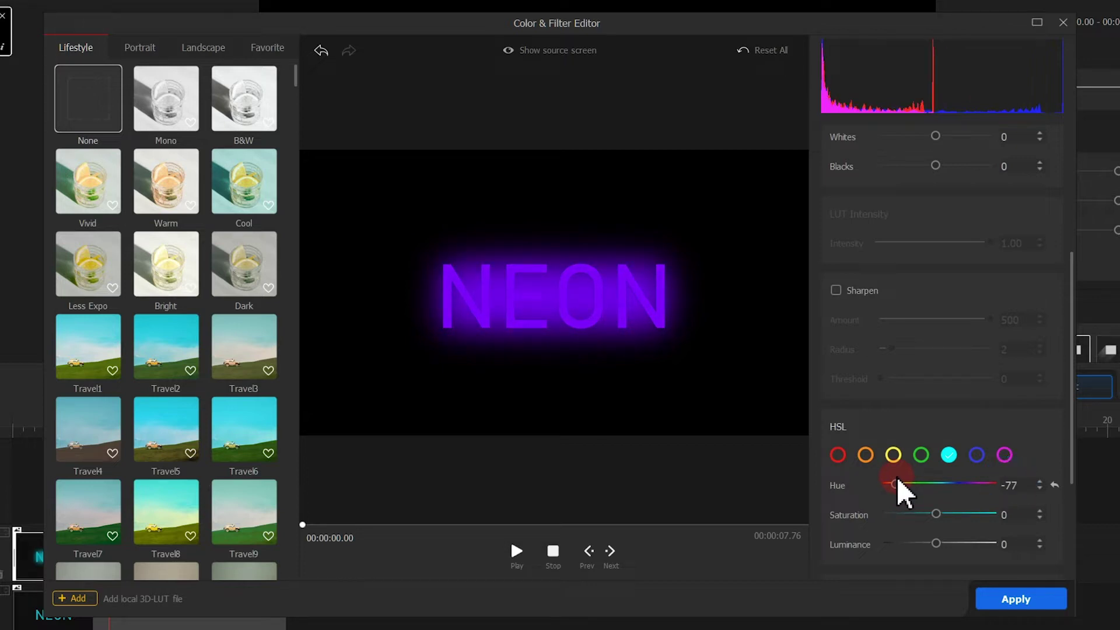
pyautogui.click(998, 607)
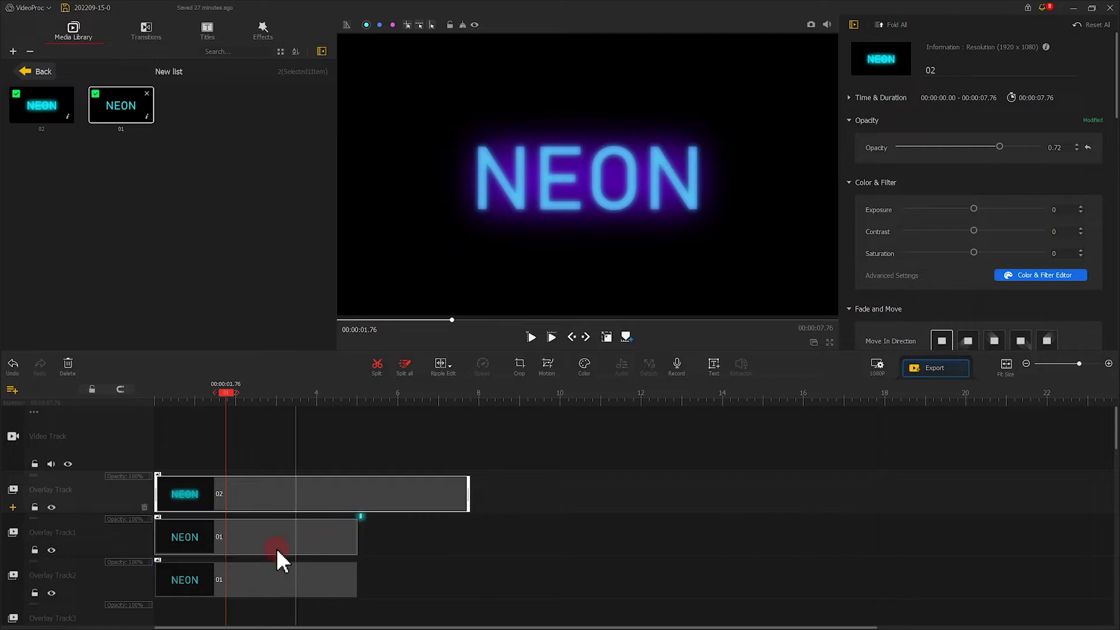
# - Set the cyan hue of the 01 clip on Overlay Track1 to -77 and apply
pyautogui.click(227, 538)
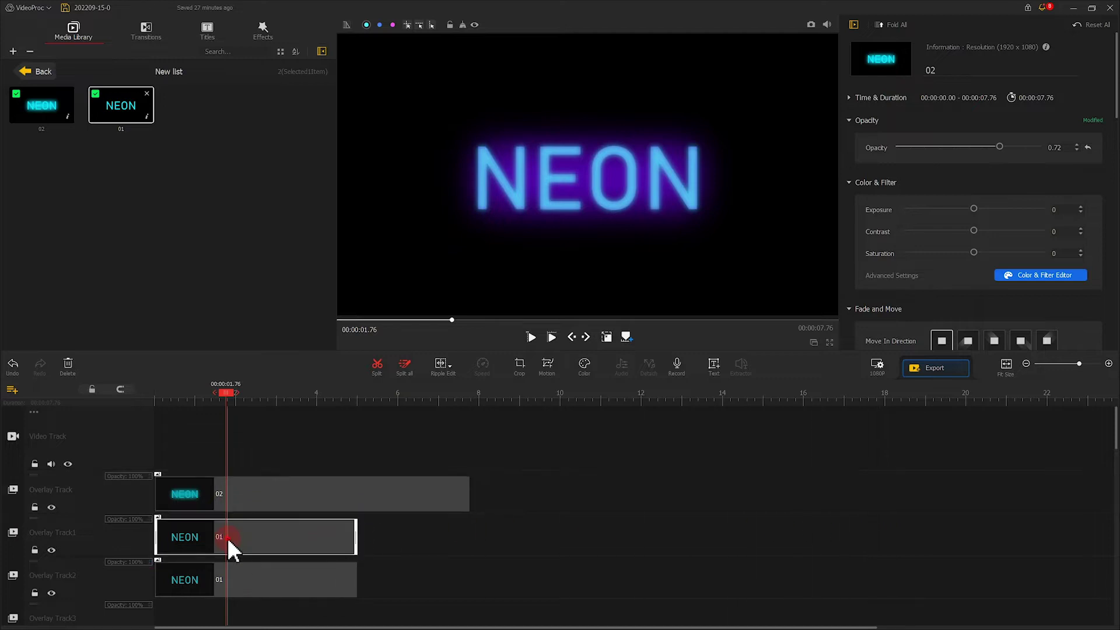
pyautogui.click(584, 365)
pyautogui.scroll(-3, 880, 332)
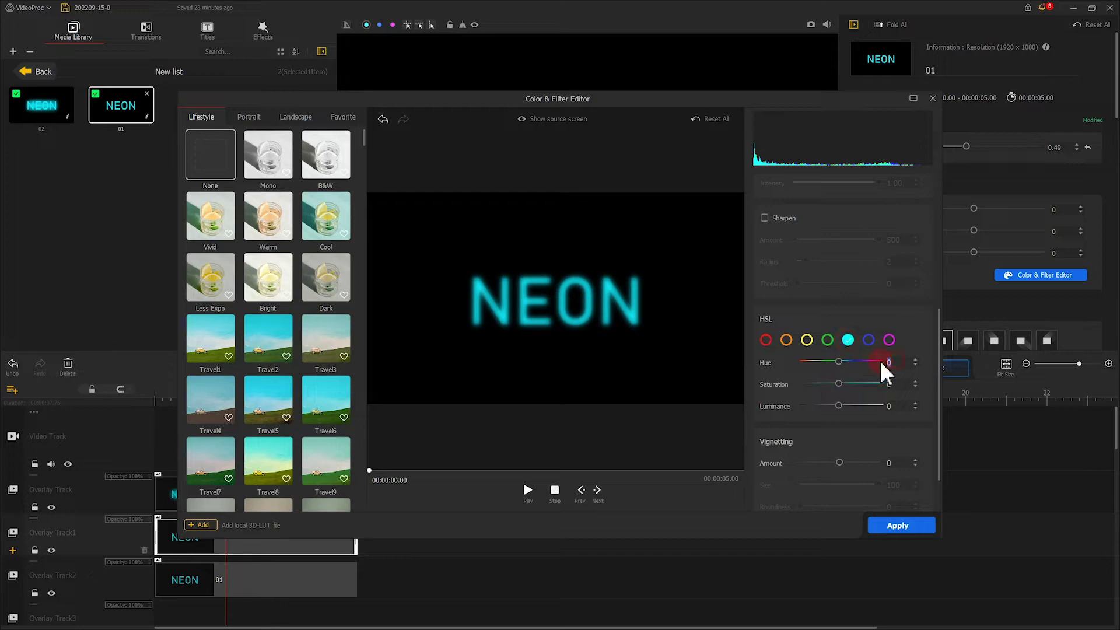
pyautogui.write('-77')
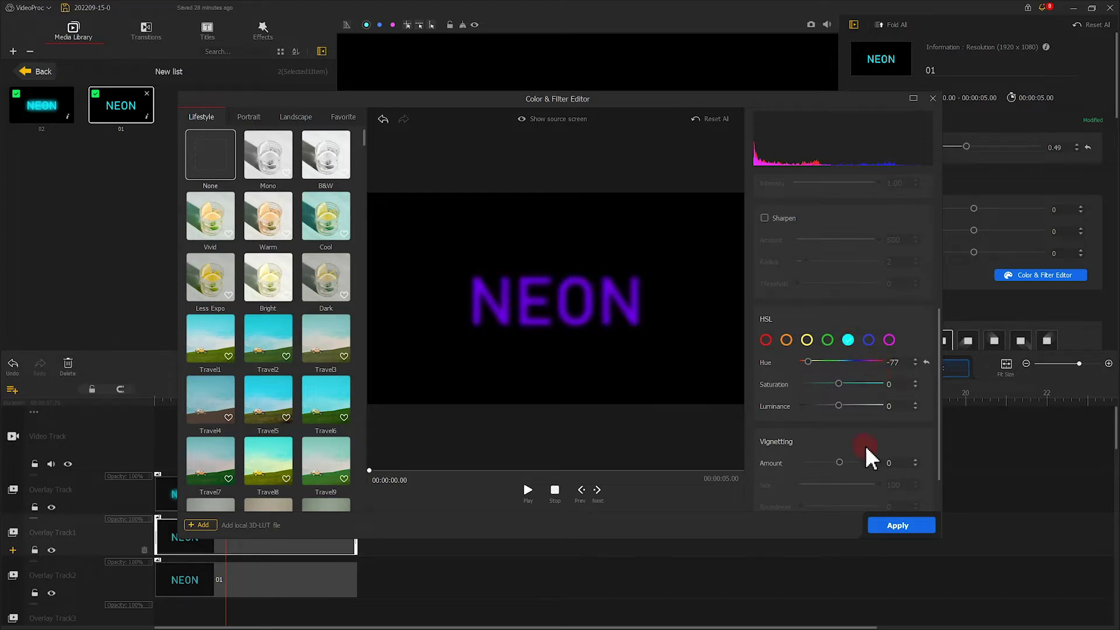
pyautogui.click(899, 525)
# - Give the 01 clip on Overlay Track2 a -77 cyan hue and 0.70 opacity
pyautogui.click(214, 574)
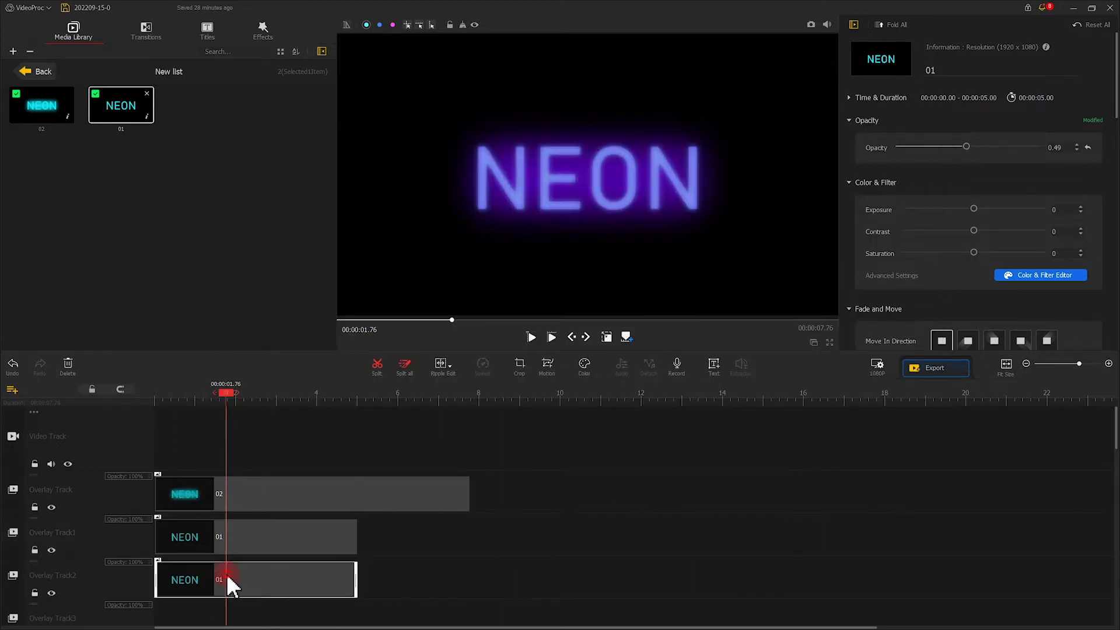
pyautogui.click(585, 368)
pyautogui.scroll(-5, 840, 391)
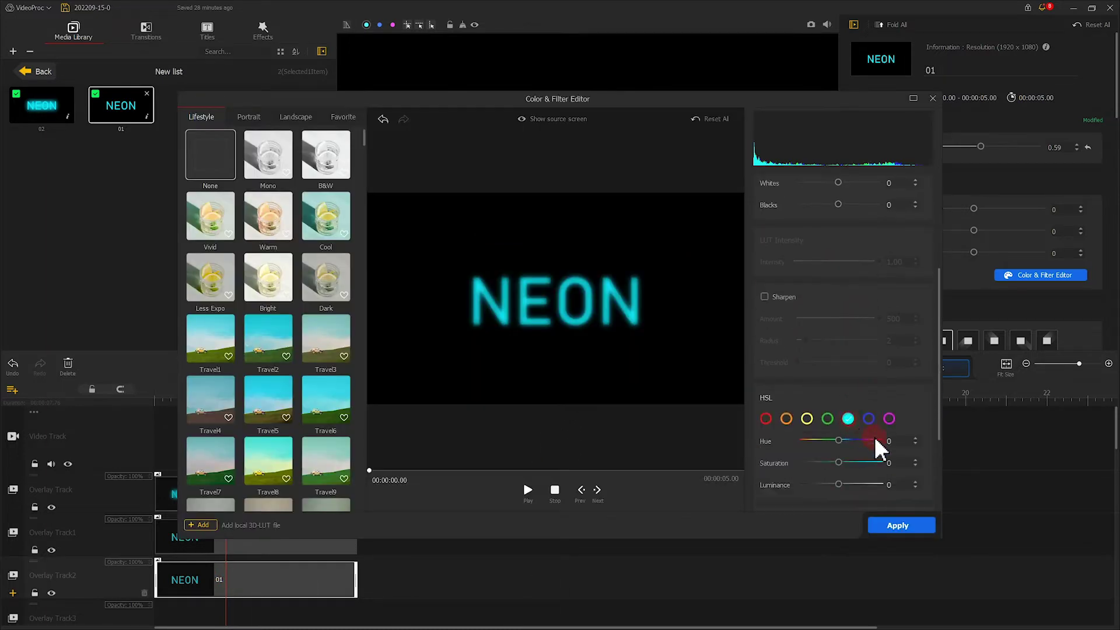
pyautogui.write('-77')
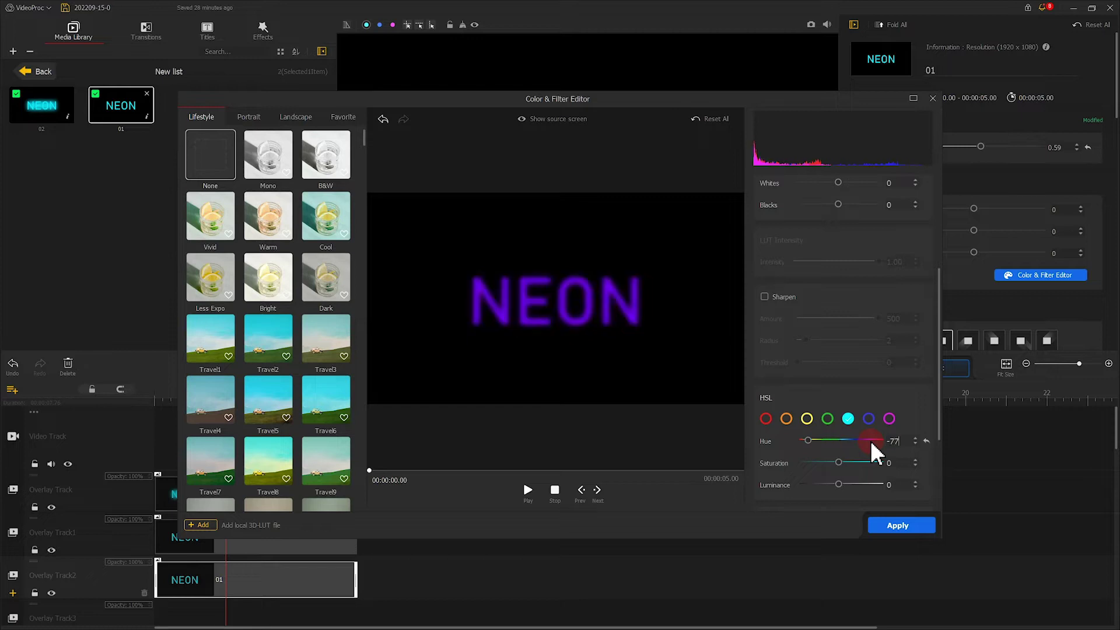
pyautogui.click(890, 528)
pyautogui.moveTo(1012, 147); pyautogui.dragTo(997, 146)
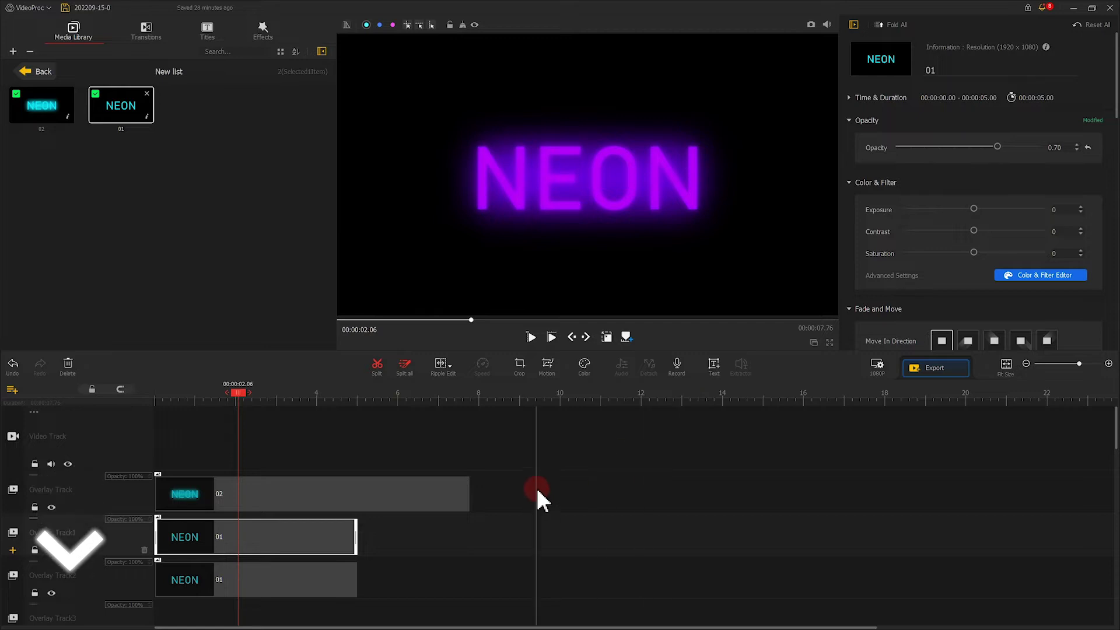
pyautogui.scroll(-2, 531, 481)
# - Unhide the Subtitle Track and make the Title 6 NEON text fill black
pyautogui.scroll(-1, 528, 479)
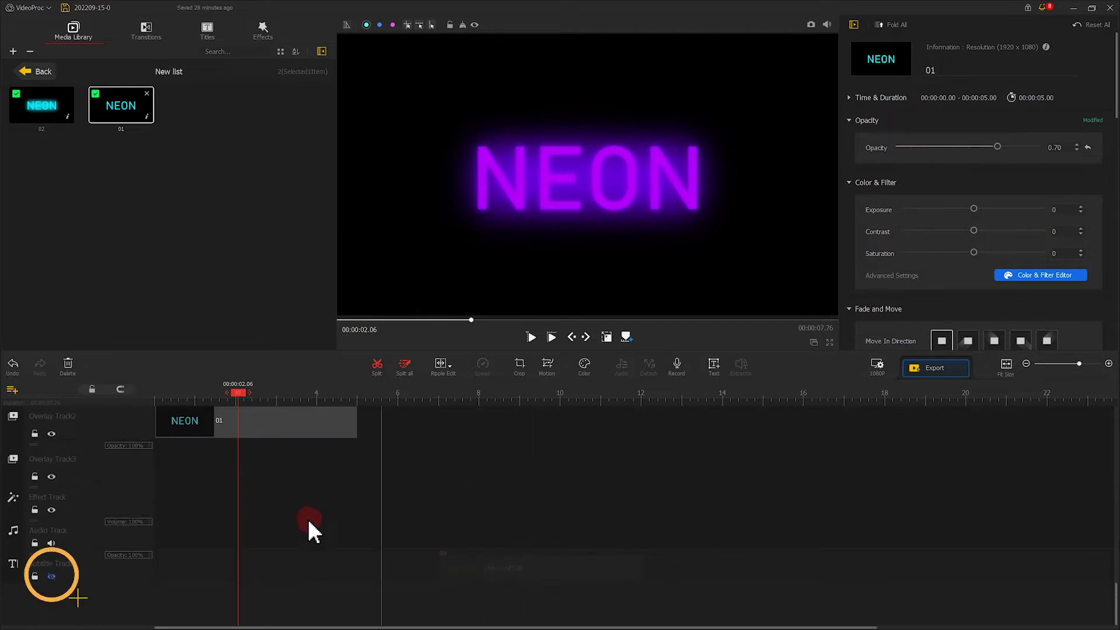
pyautogui.click(51, 576)
pyautogui.moveTo(240, 404); pyautogui.dragTo(538, 404)
pyautogui.click(538, 579)
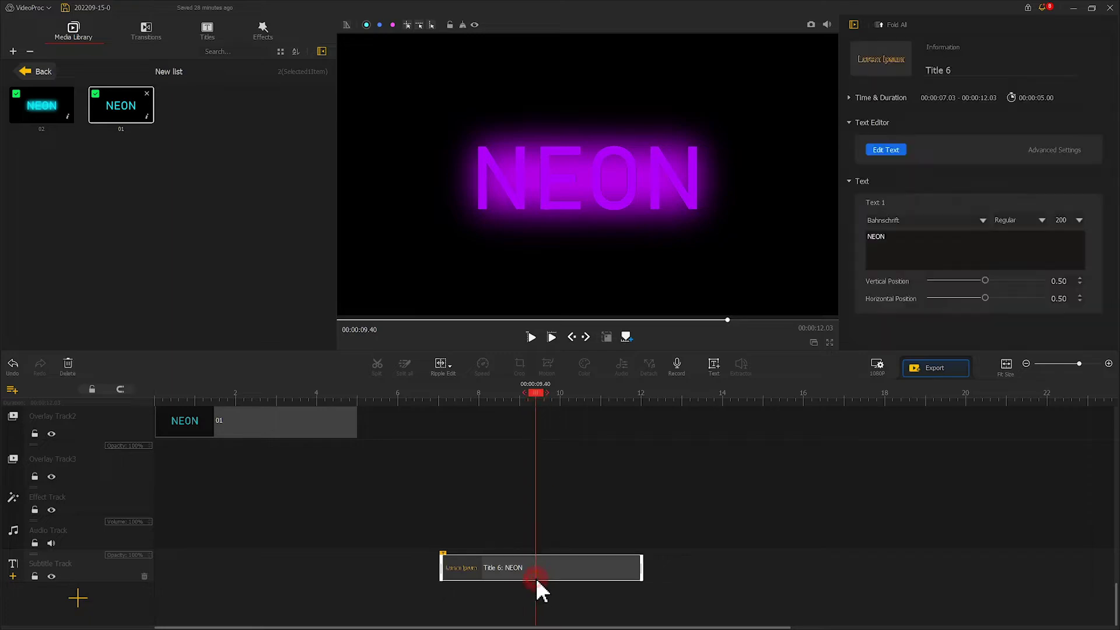
pyautogui.click(894, 152)
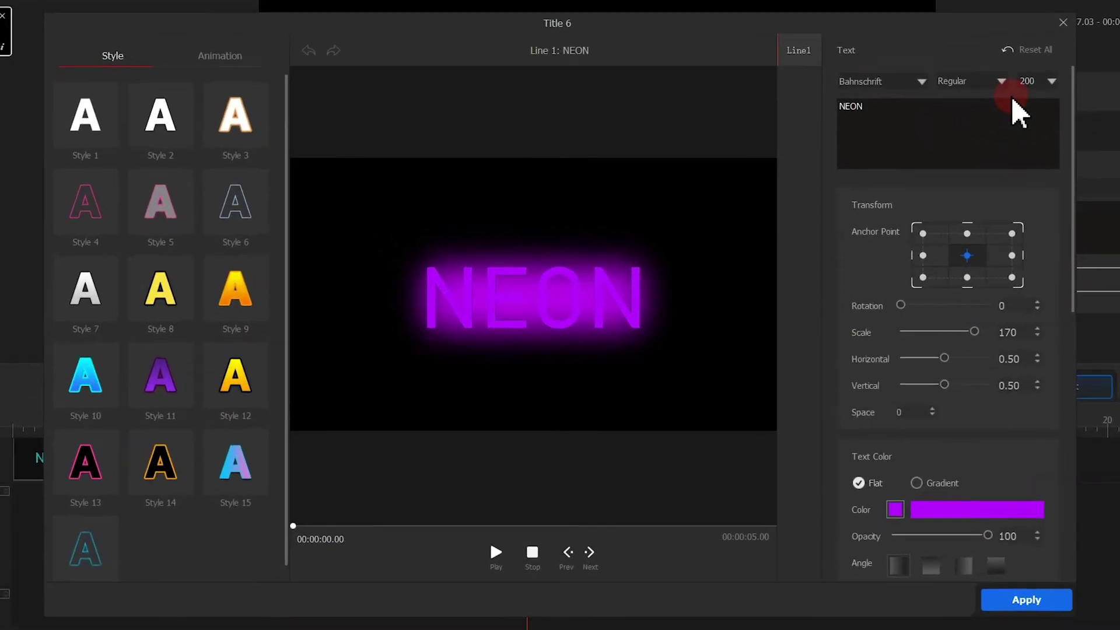
pyautogui.click(897, 516)
pyautogui.moveTo(513, 370); pyautogui.dragTo(456, 368)
pyautogui.click(559, 479)
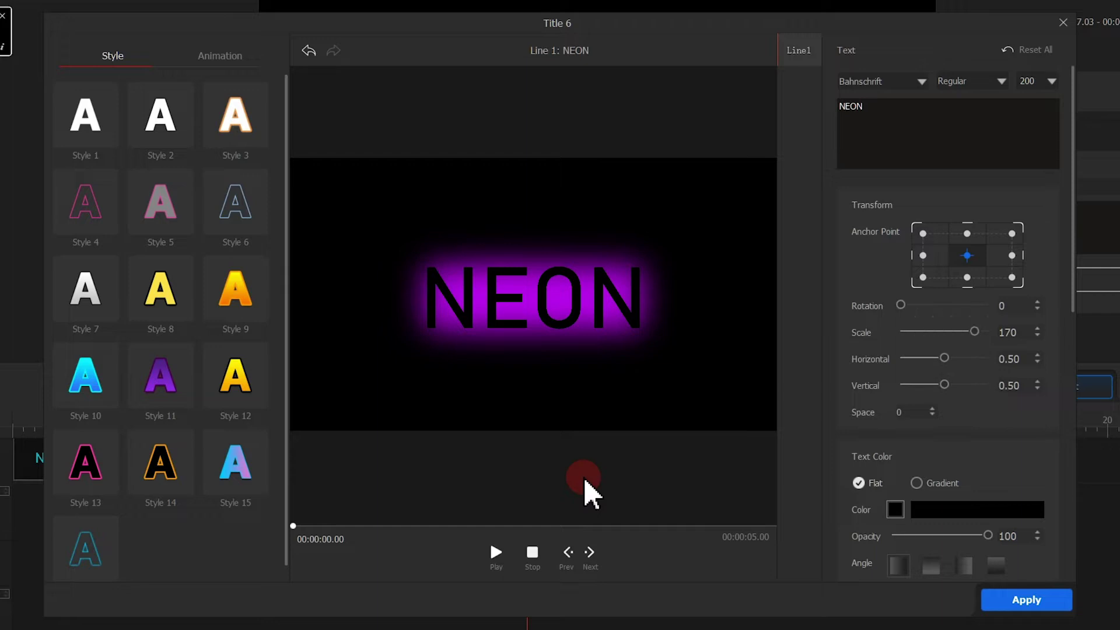
# - Give the title a cyan border with size 14, blur 8 and opacity 100, then apply
pyautogui.scroll(-3, 1007, 450)
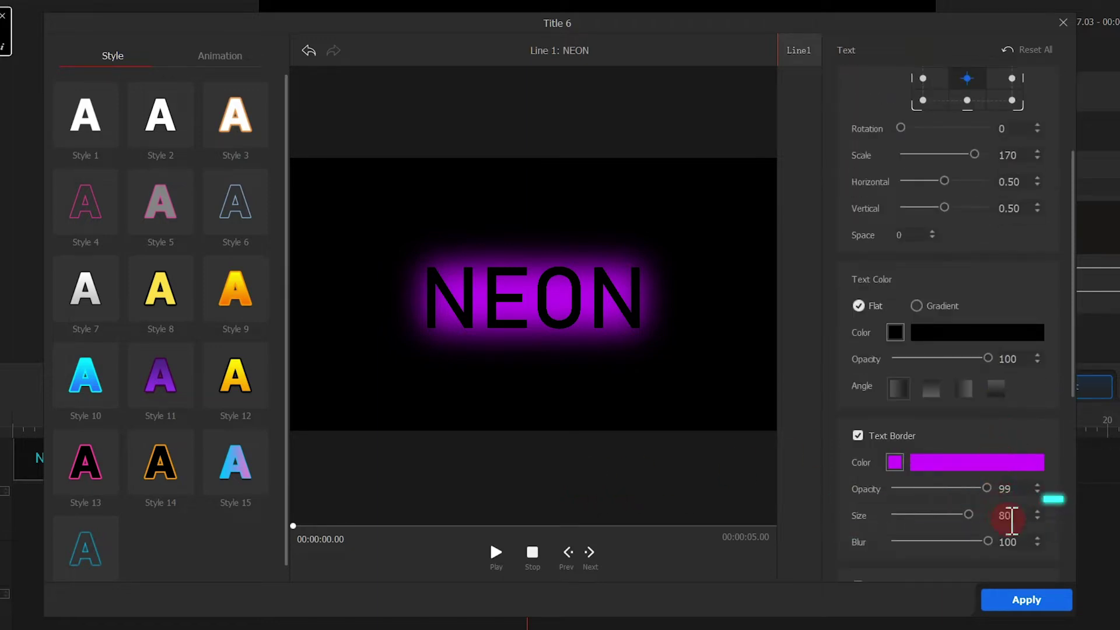
pyautogui.write('14')
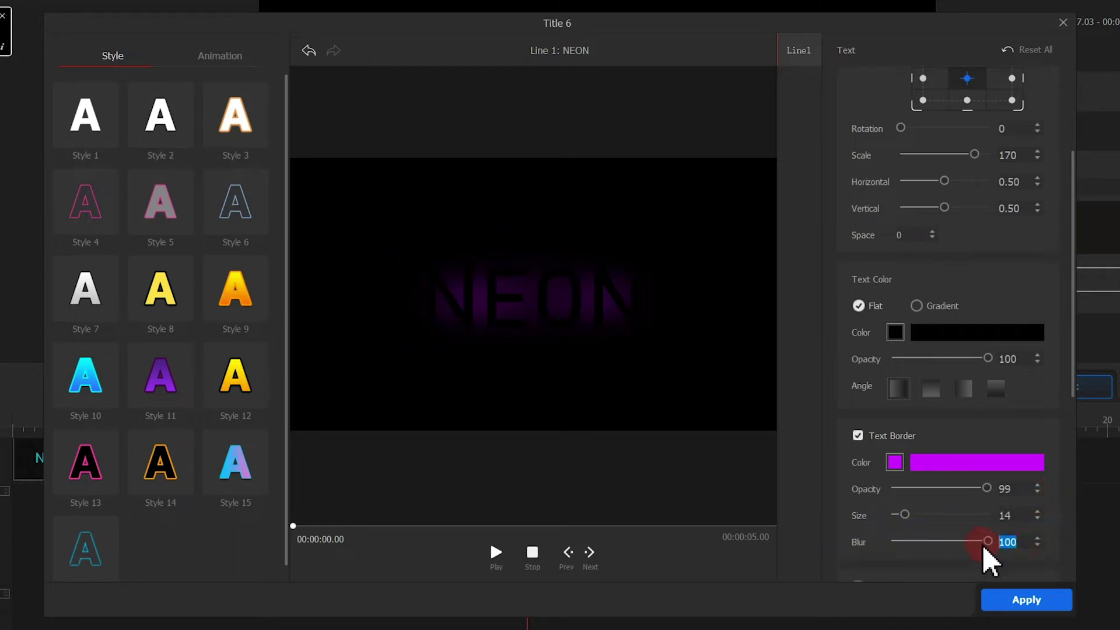
pyautogui.write('8')
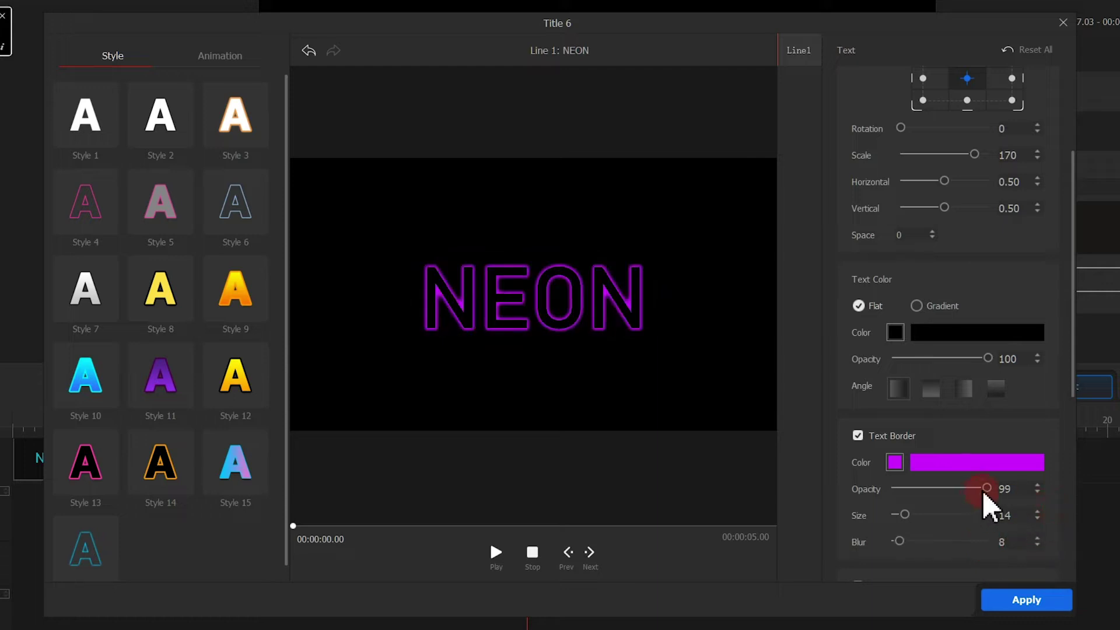
pyautogui.moveTo(982, 492); pyautogui.dragTo(1004, 490)
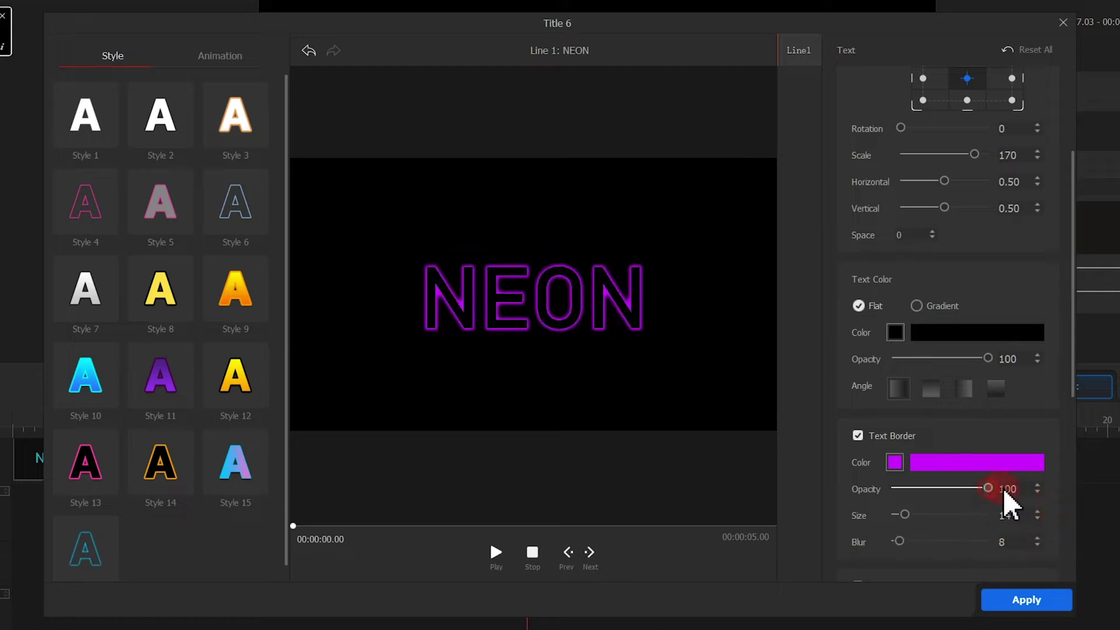
pyautogui.click(894, 462)
pyautogui.moveTo(578, 292); pyautogui.dragTo(561, 363)
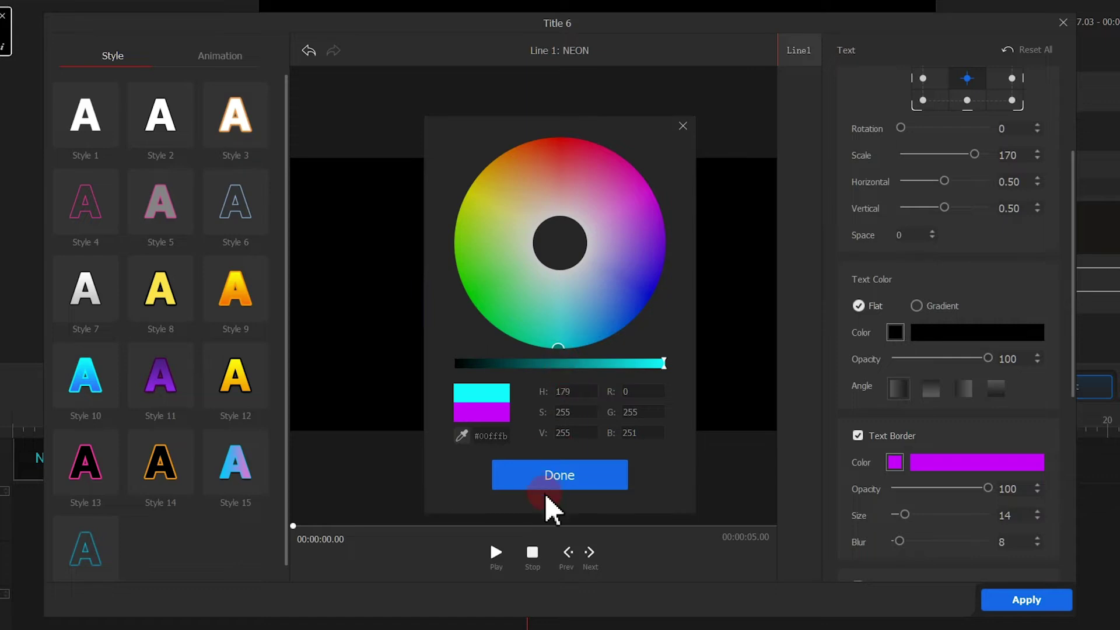
pyautogui.click(569, 478)
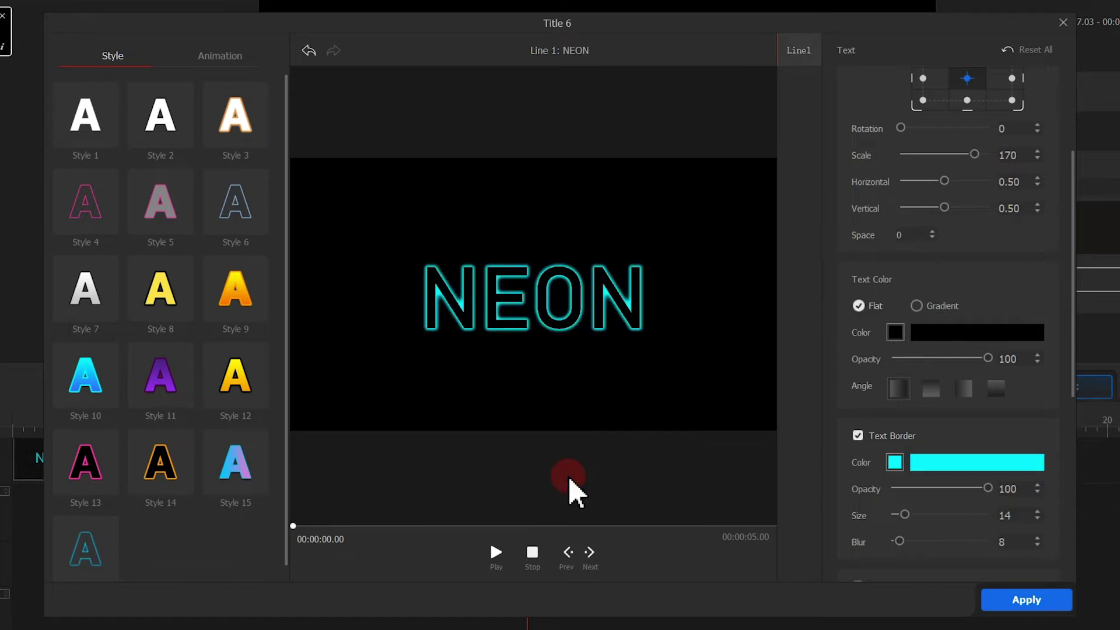
pyautogui.click(1018, 600)
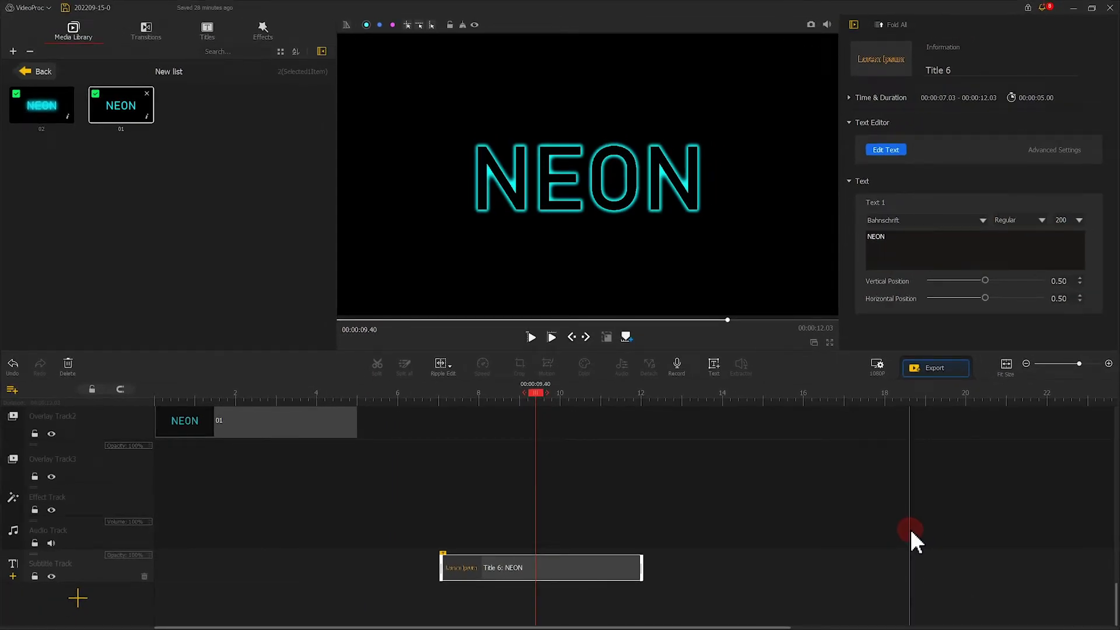
# - Snapshot the preview, rename the new PNG to 03.png, and drag it into the Media Library
pyautogui.click(810, 24)
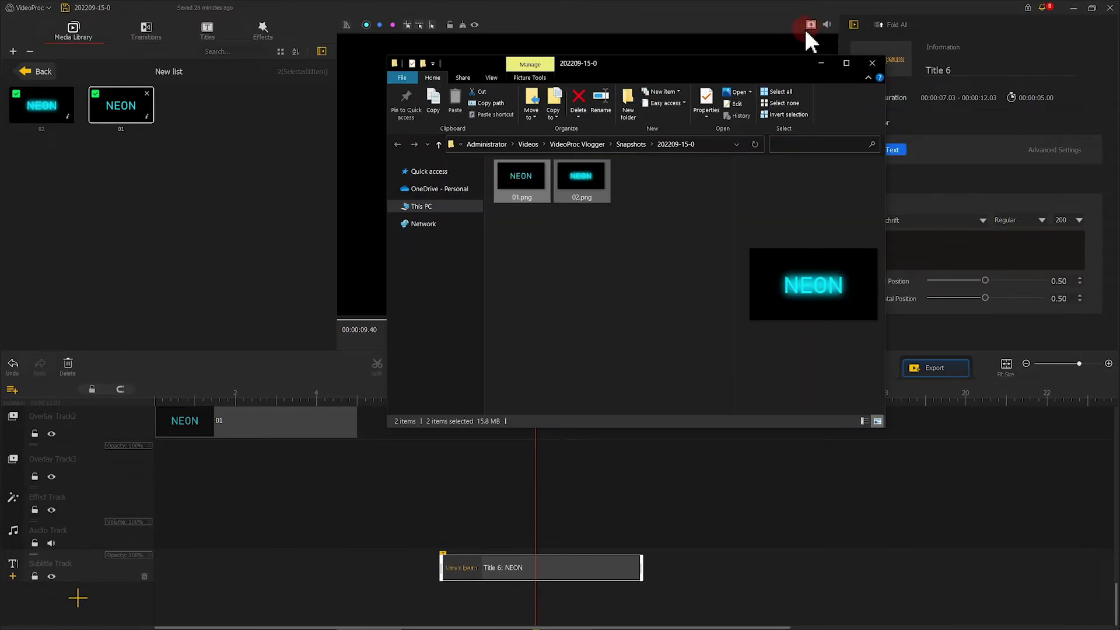
pyautogui.click(623, 192)
pyautogui.press('F2')
pyautogui.write('03.png')
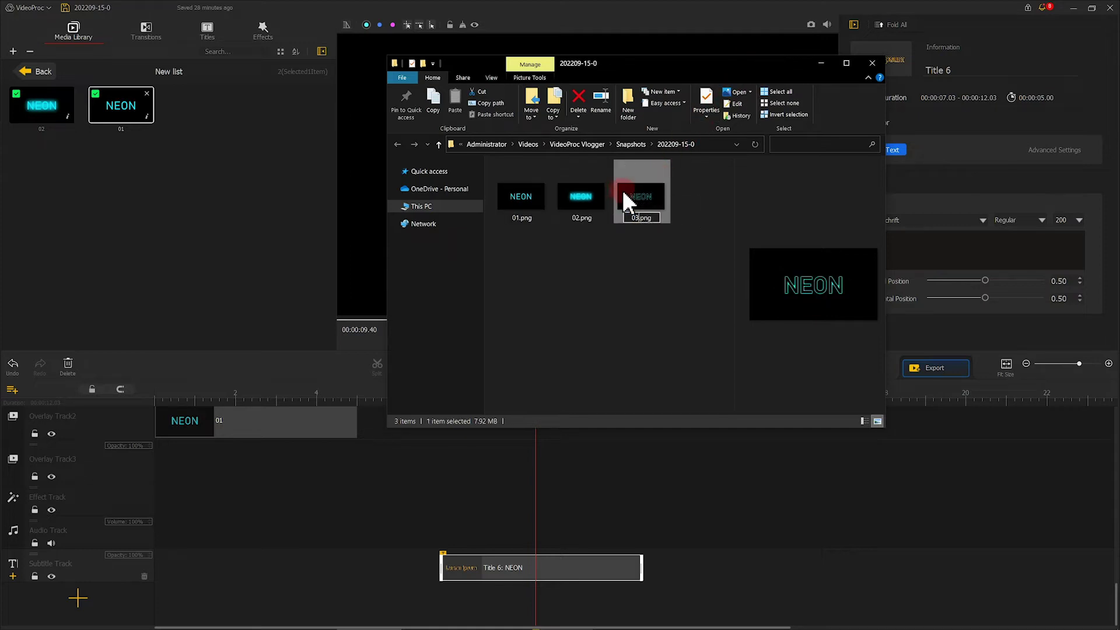
pyautogui.click(670, 261)
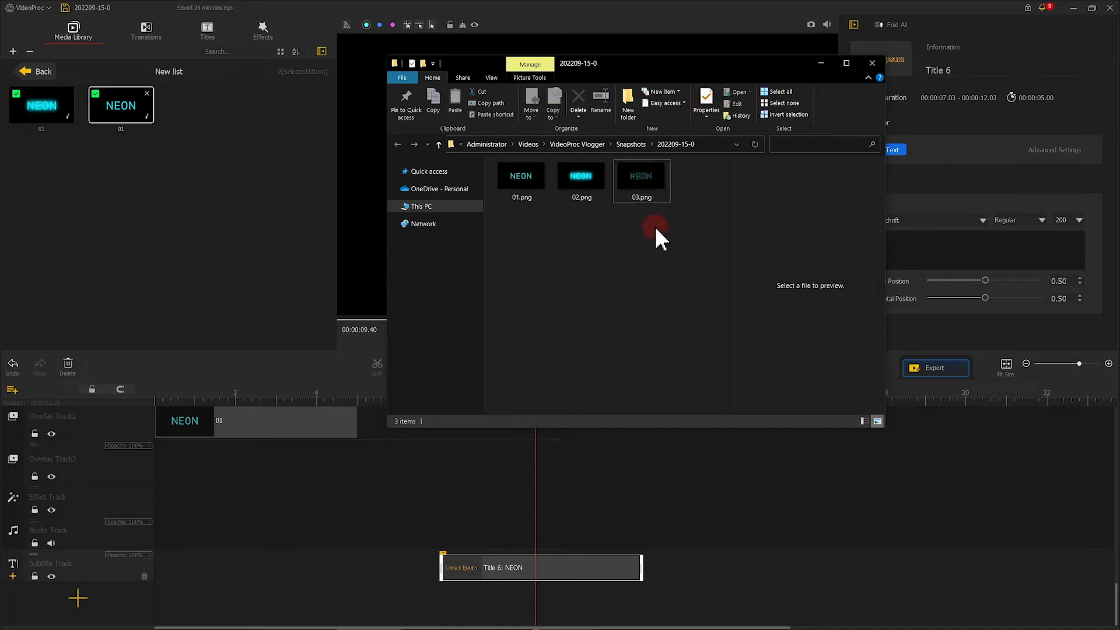
pyautogui.moveTo(642, 178); pyautogui.dragTo(215, 144)
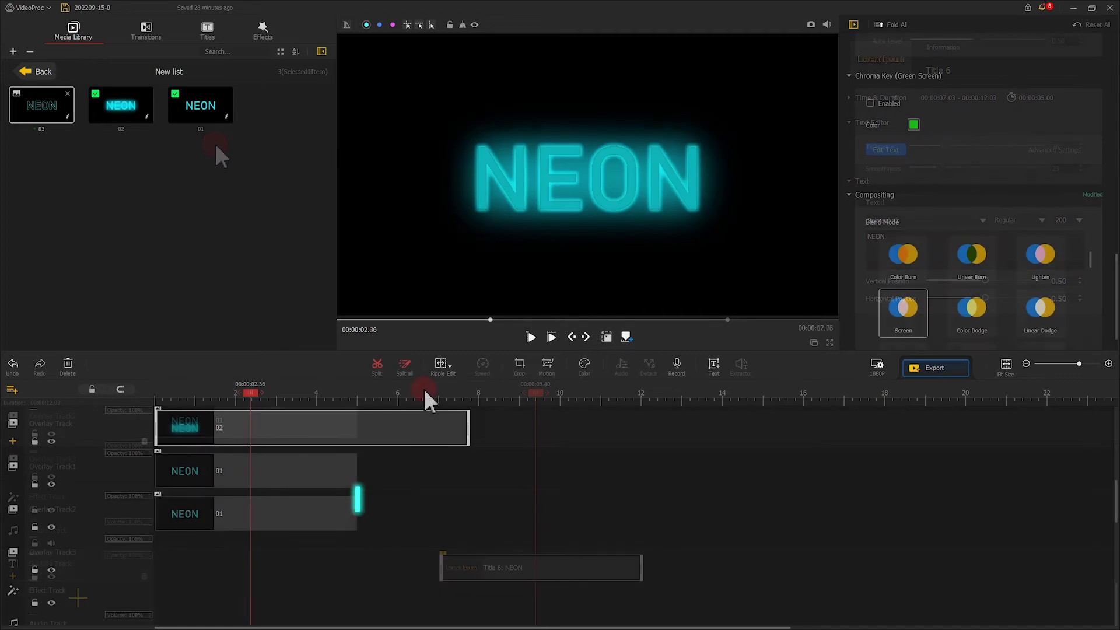
# - Replace the Overlay Track2 copy with snapshot 03, fitted to screen height in Screen blend mode
pyautogui.click(226, 505)
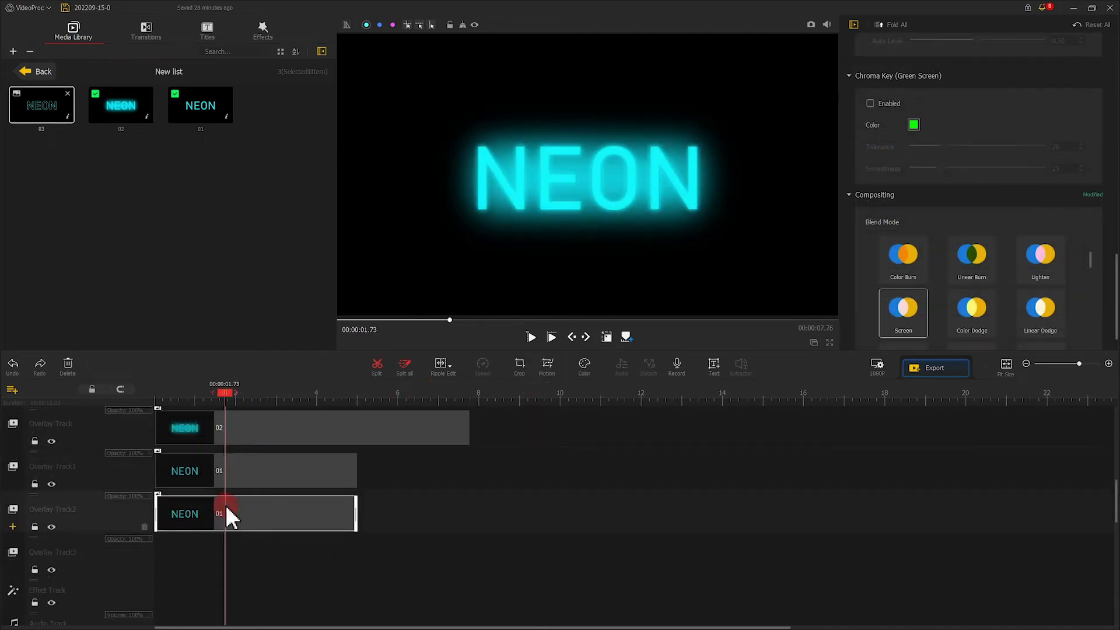
pyautogui.click(74, 367)
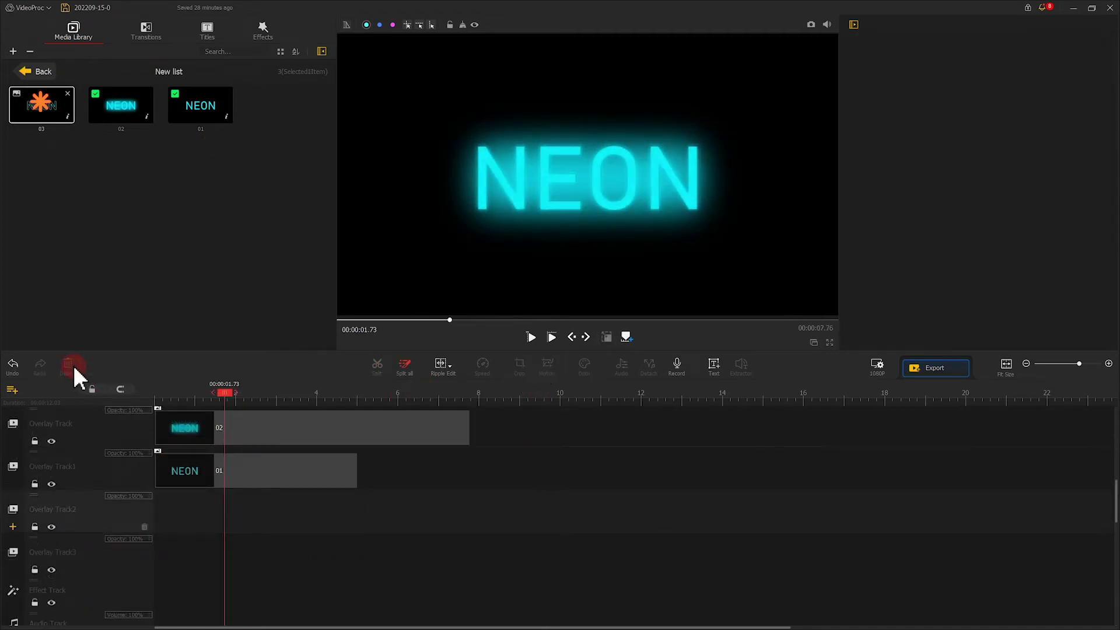
pyautogui.moveTo(40, 111); pyautogui.dragTo(168, 584)
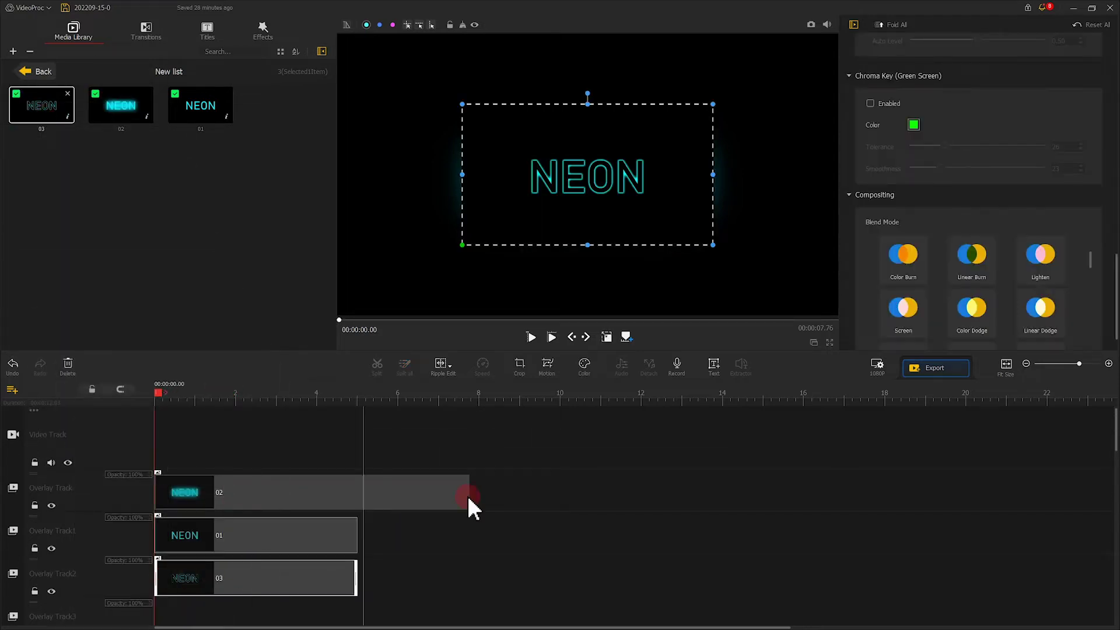
pyautogui.scroll(-2, 960, 173)
pyautogui.click(1000, 274)
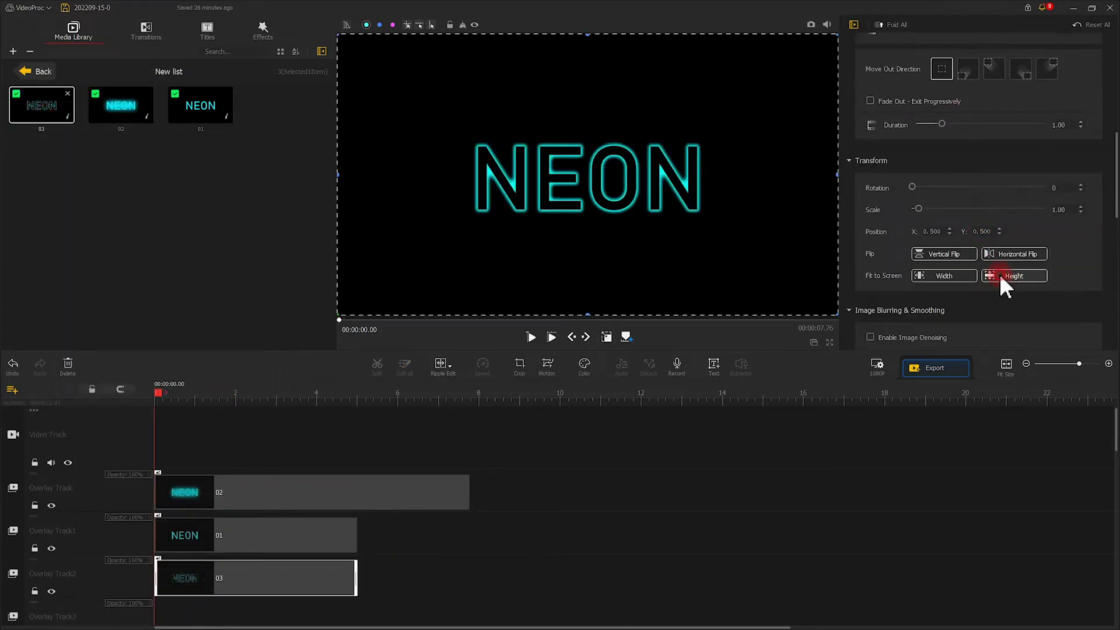
pyautogui.scroll(-1, 1001, 270)
pyautogui.scroll(-5, 1002, 275)
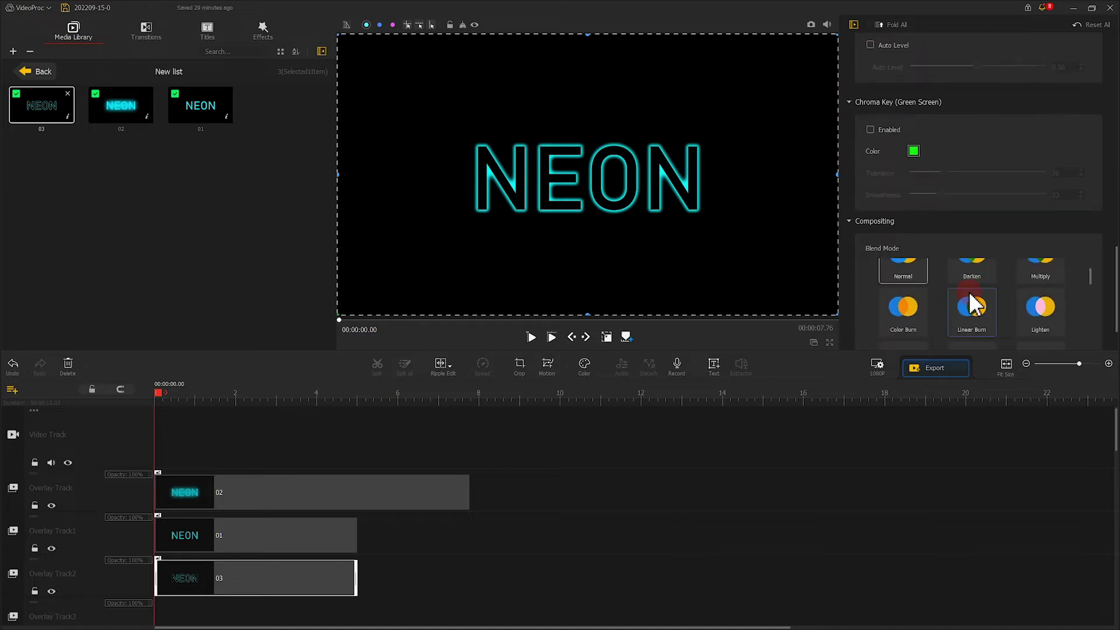
pyautogui.click(905, 335)
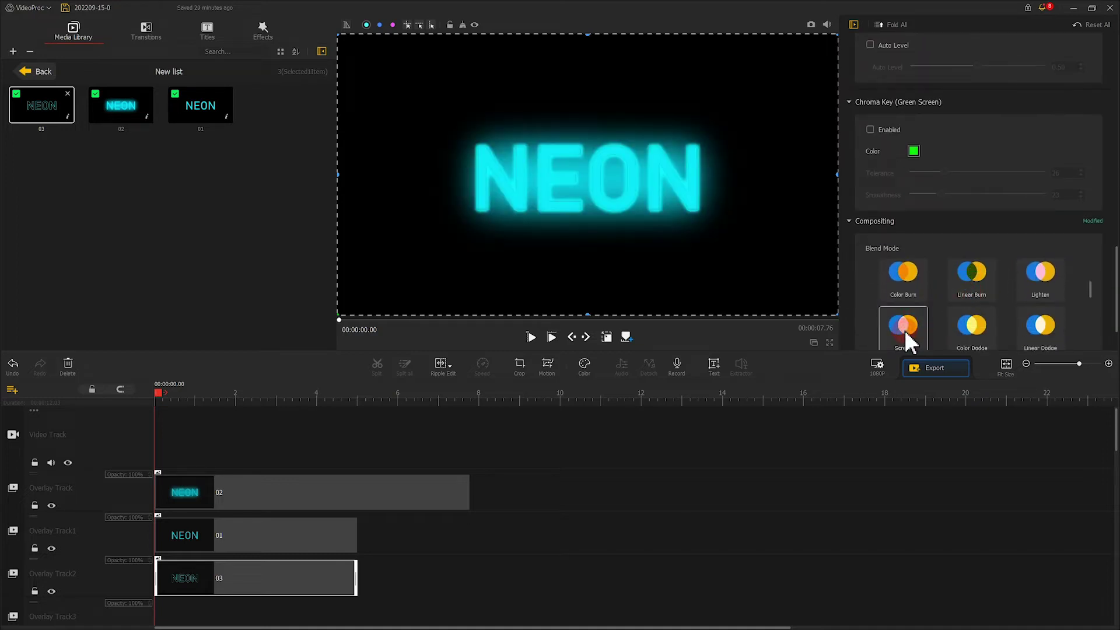
# - Lower clip 01's opacity to 0.20 and clip 02's opacity to 0.60
pyautogui.click(217, 535)
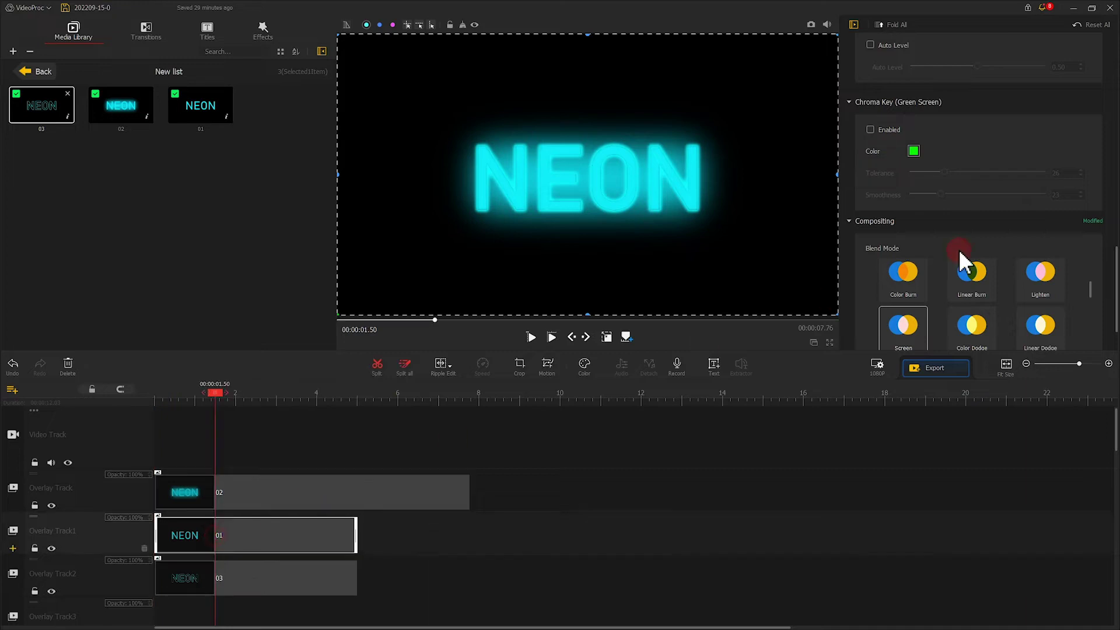
pyautogui.scroll(5, 1025, 224)
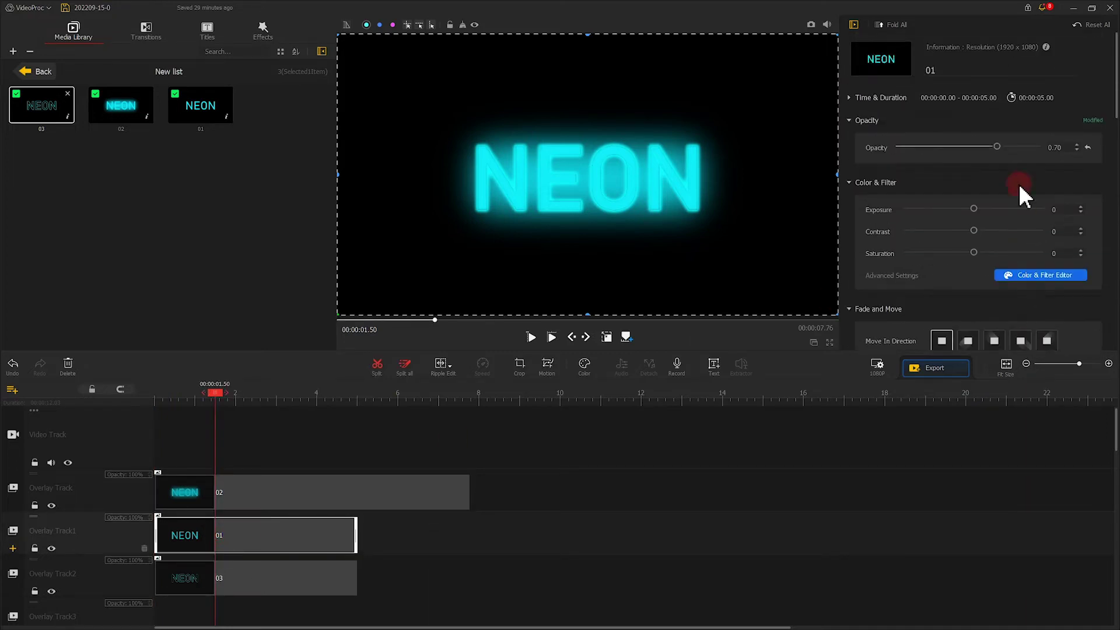
pyautogui.moveTo(994, 146); pyautogui.dragTo(918, 153)
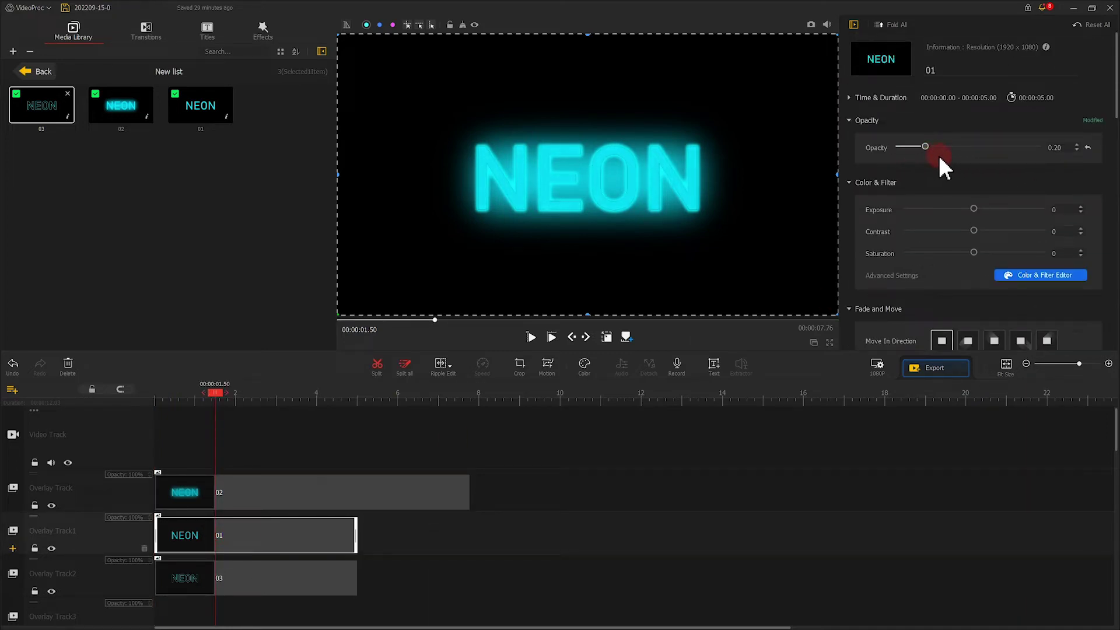
pyautogui.click(247, 474)
pyautogui.moveTo(1028, 148); pyautogui.dragTo(988, 164)
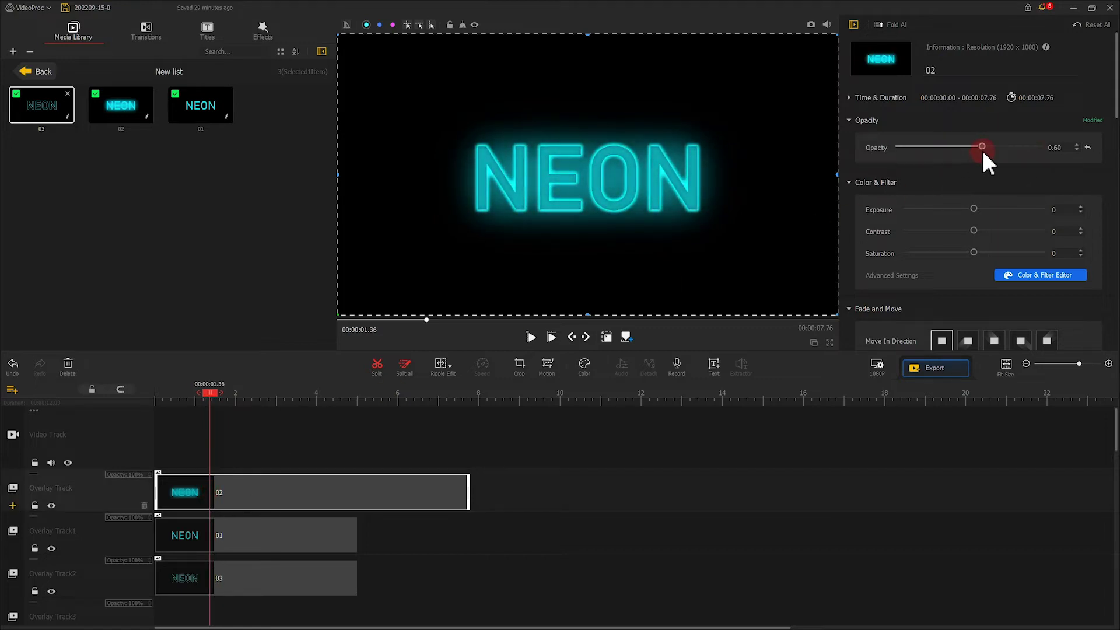
# - Toggle Overlay Track2's visibility to compare, leaving snapshot 03 shown
pyautogui.click(52, 591)
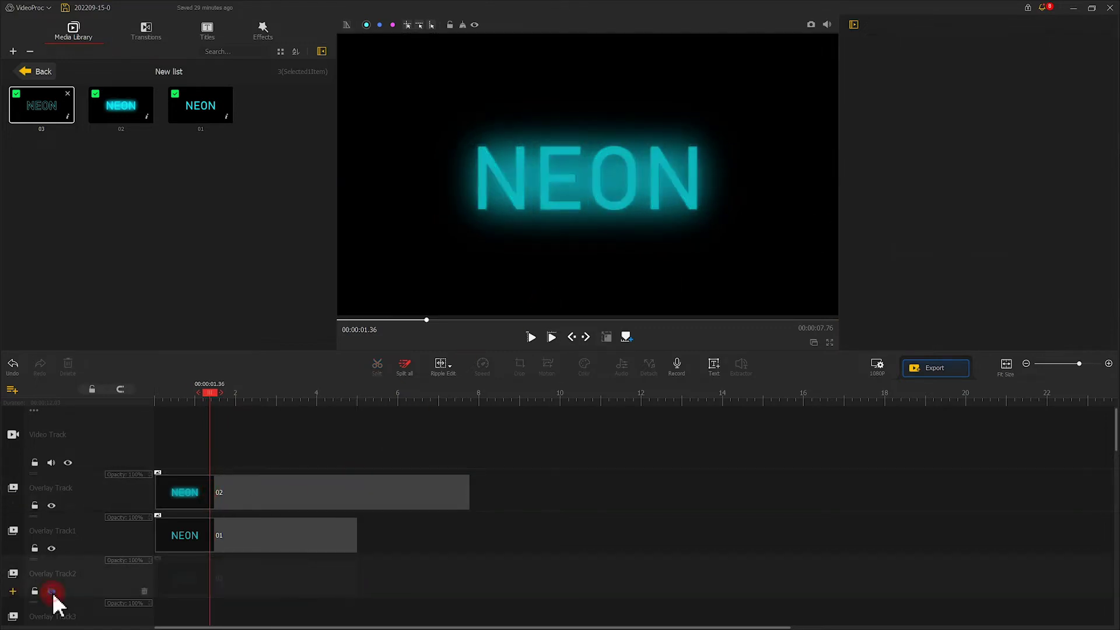
pyautogui.click(51, 590)
pyautogui.click(51, 591)
pyautogui.click(51, 591)
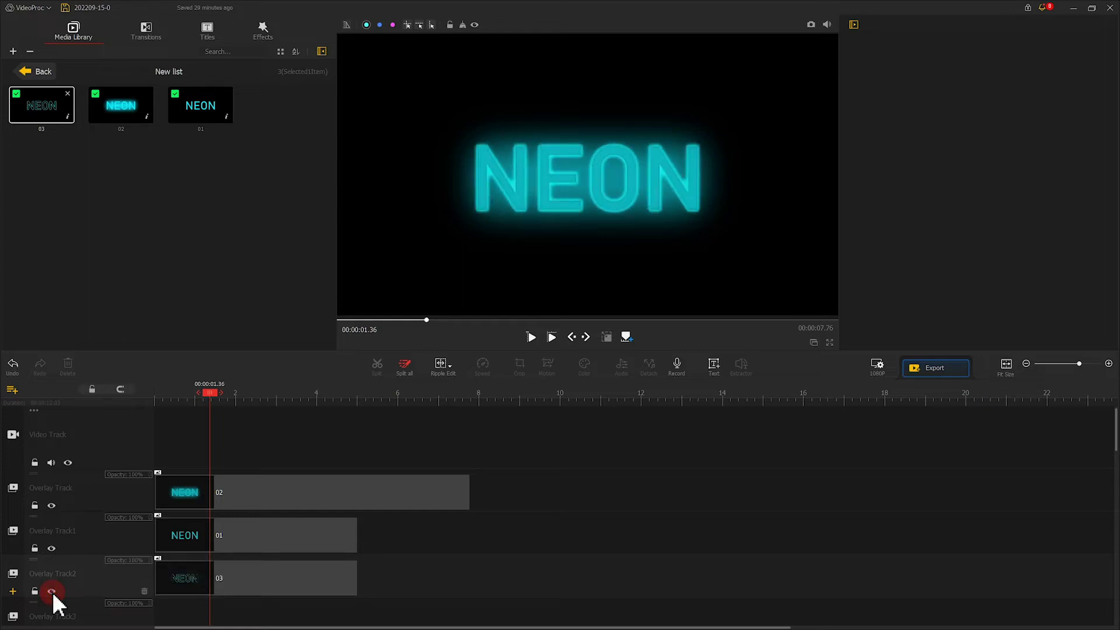
# - Set the 1080P project background to White
pyautogui.click(884, 368)
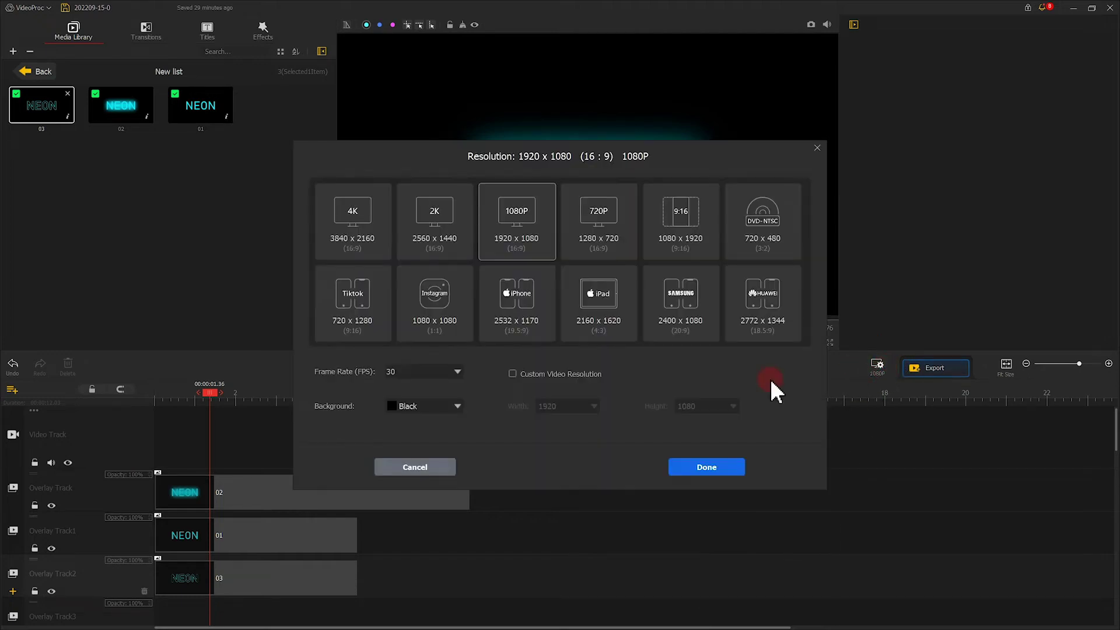
pyautogui.click(433, 402)
pyautogui.click(420, 501)
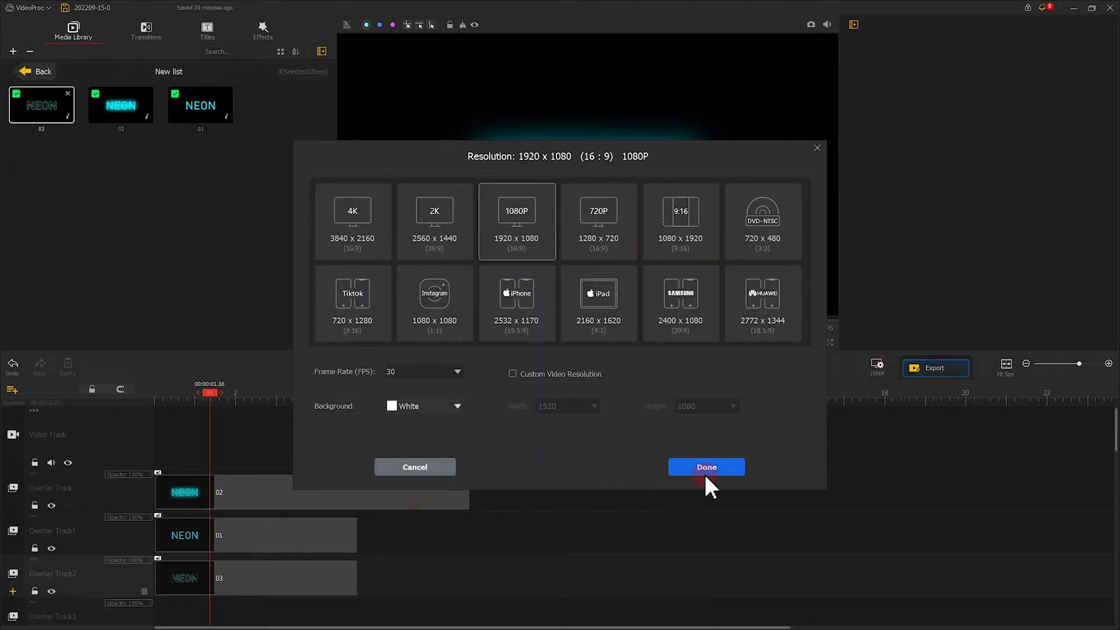
pyautogui.click(711, 470)
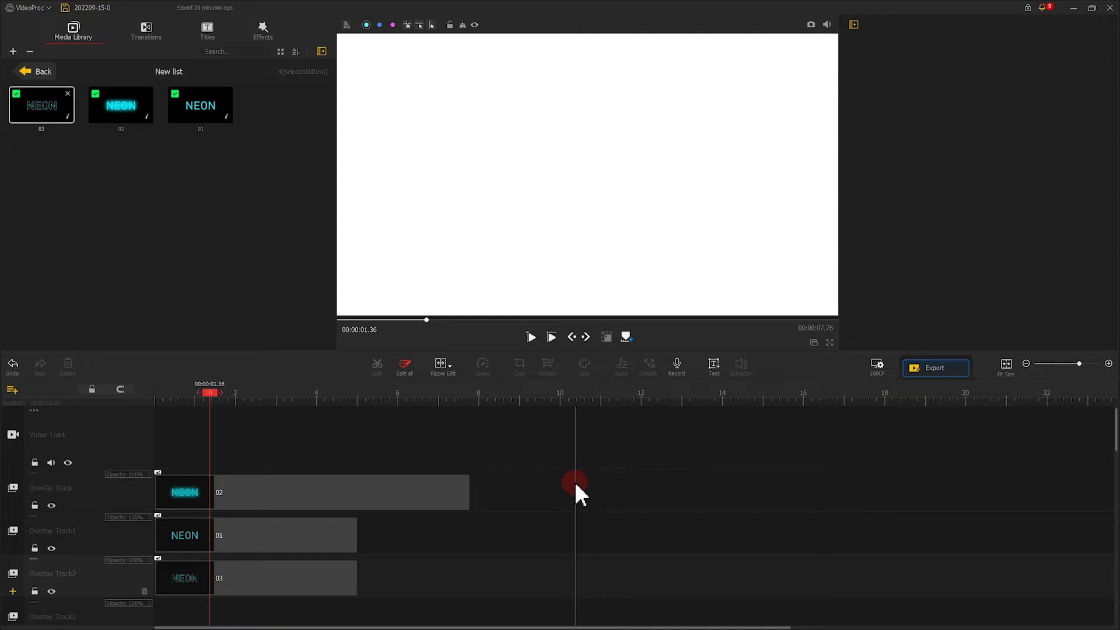
# - Show the Subtitle track and remove the Text Border from Title 6, leaving plain black NEON
pyautogui.scroll(-3, 575, 484)
pyautogui.scroll(-1, 575, 485)
pyautogui.moveTo(211, 394); pyautogui.dragTo(539, 396)
pyautogui.click(51, 586)
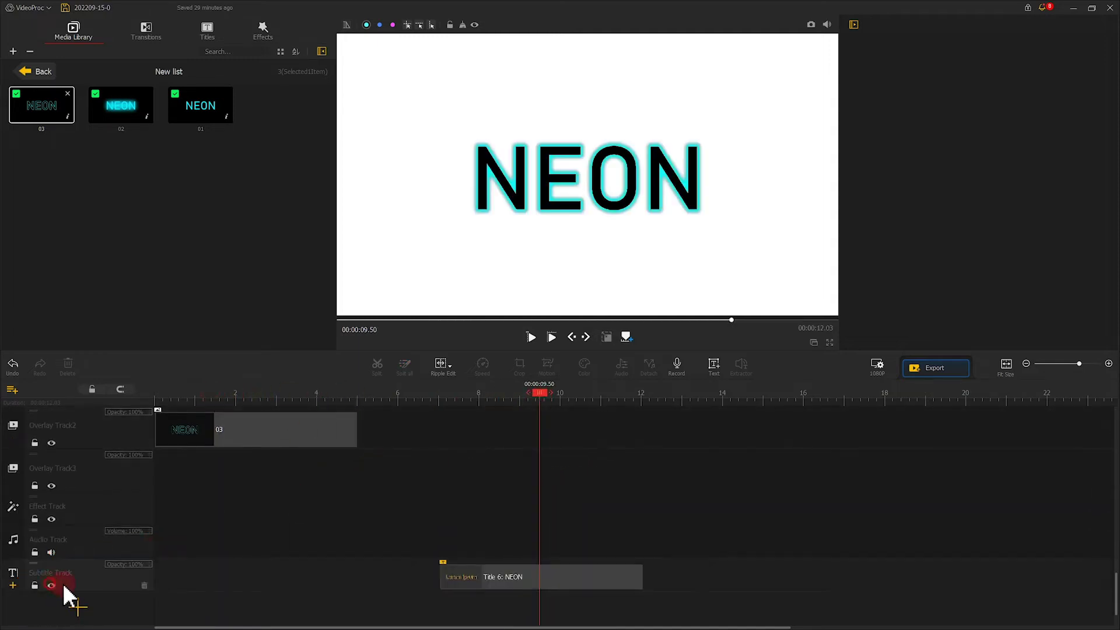
pyautogui.click(529, 578)
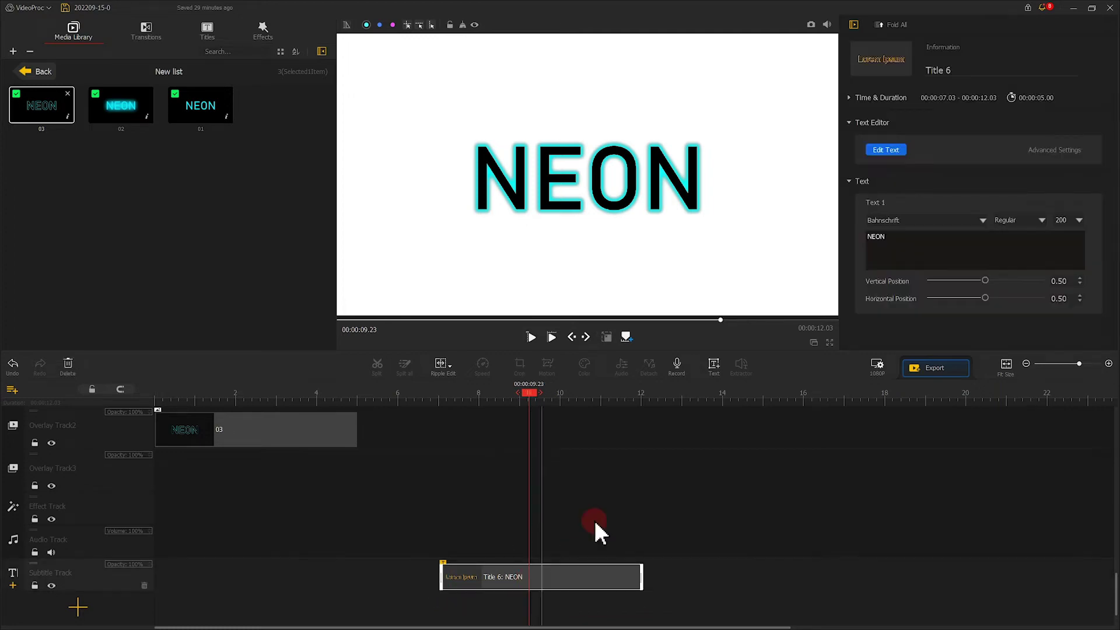
pyautogui.click(899, 151)
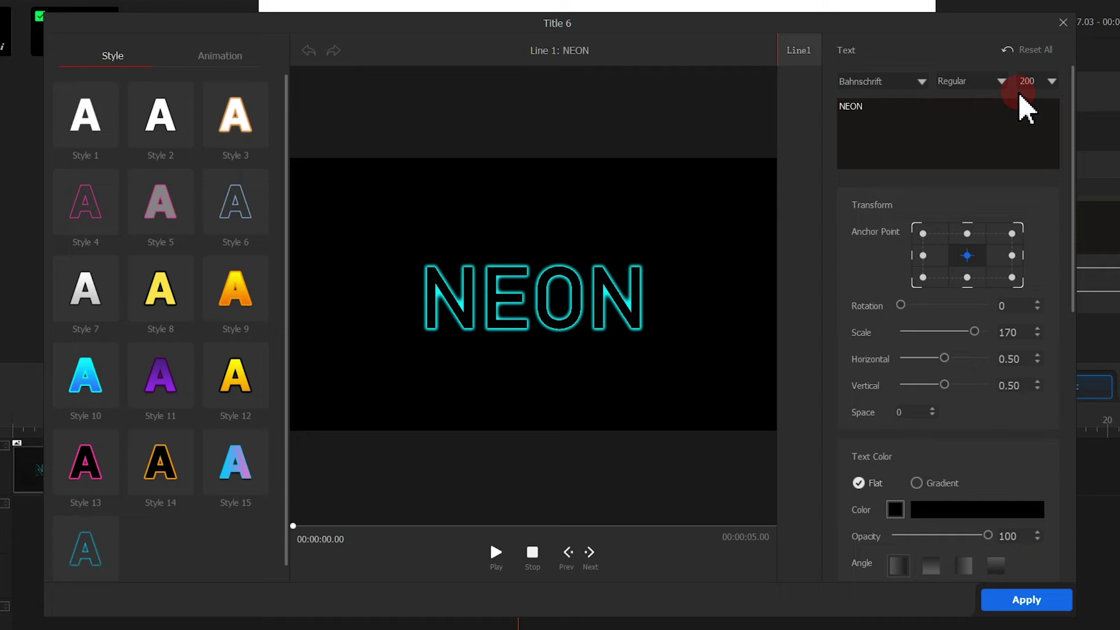
pyautogui.scroll(-2, 924, 268)
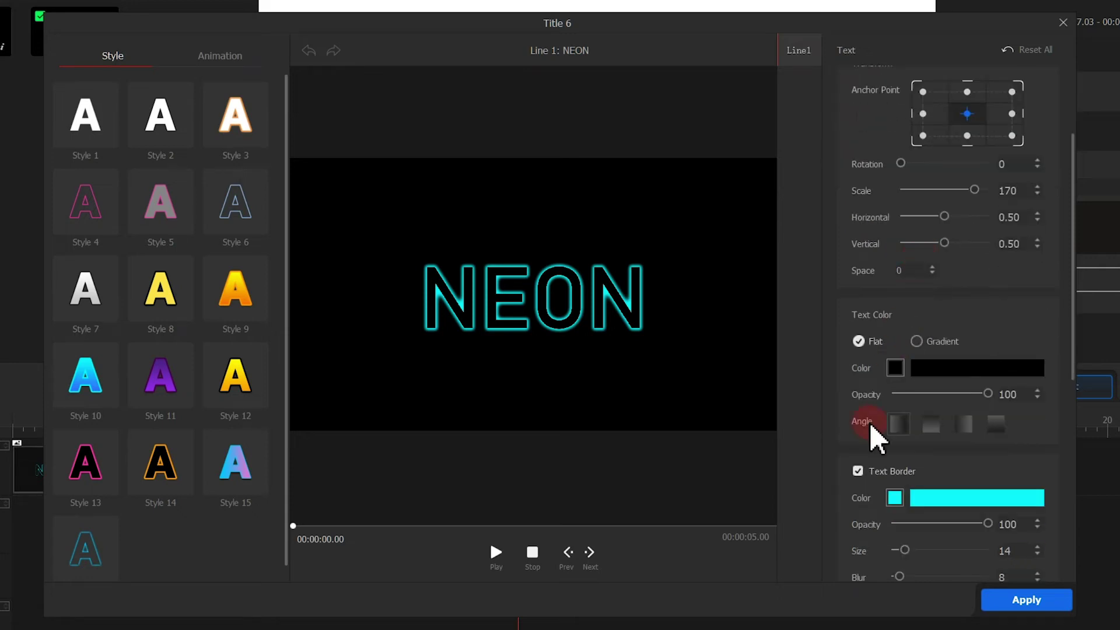
pyautogui.click(858, 472)
pyautogui.click(1039, 602)
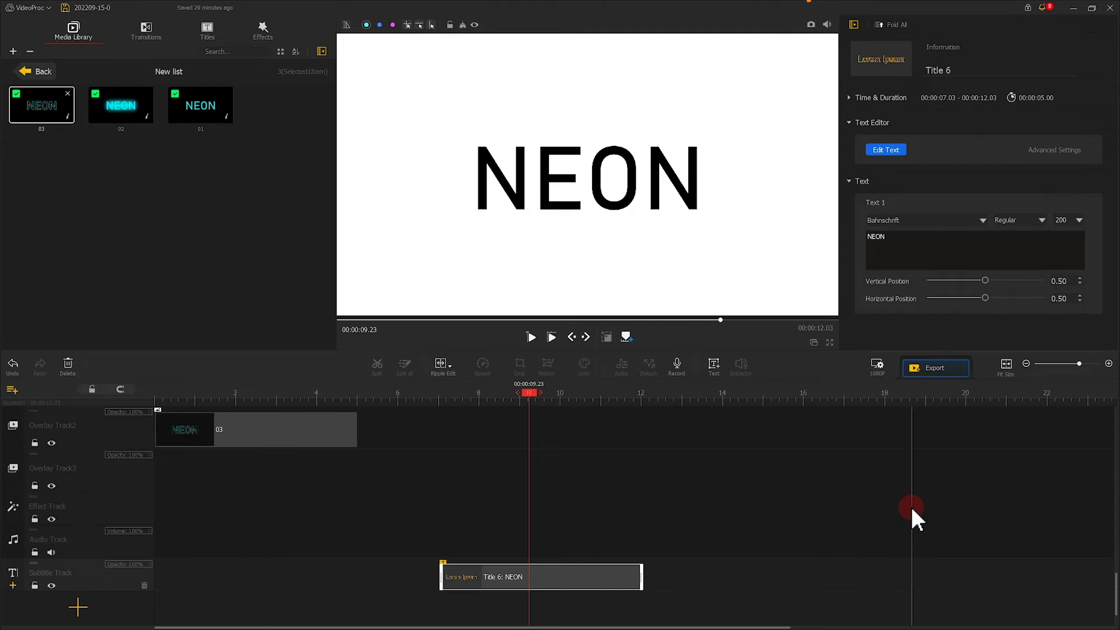
# - Snapshot the preview, rename it 04.png, and import it into the Media Library
pyautogui.click(811, 24)
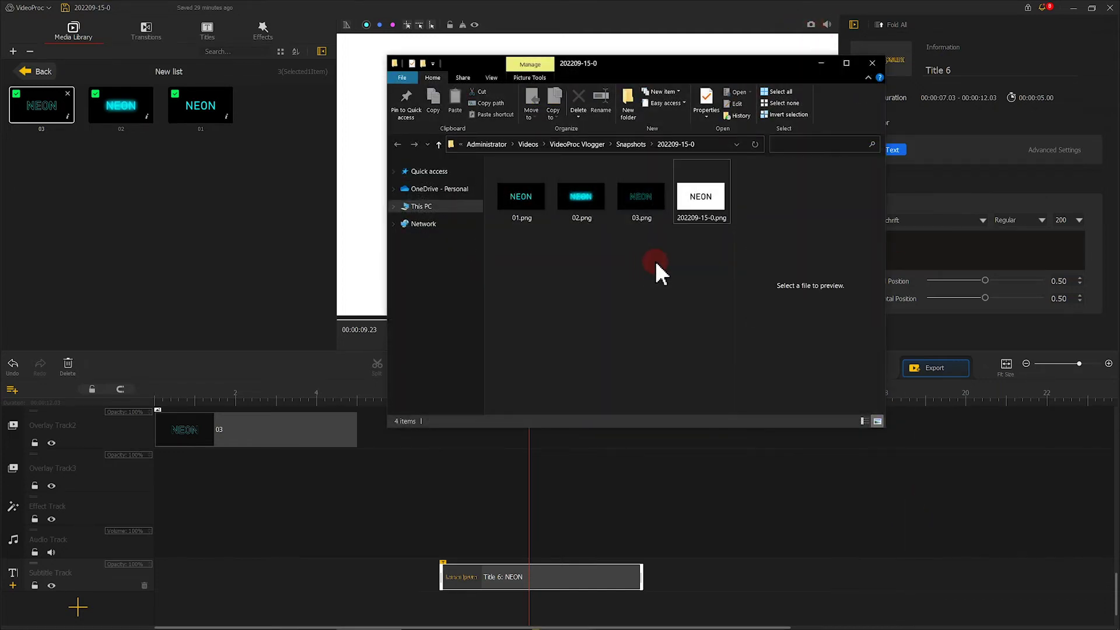
pyautogui.click(701, 202)
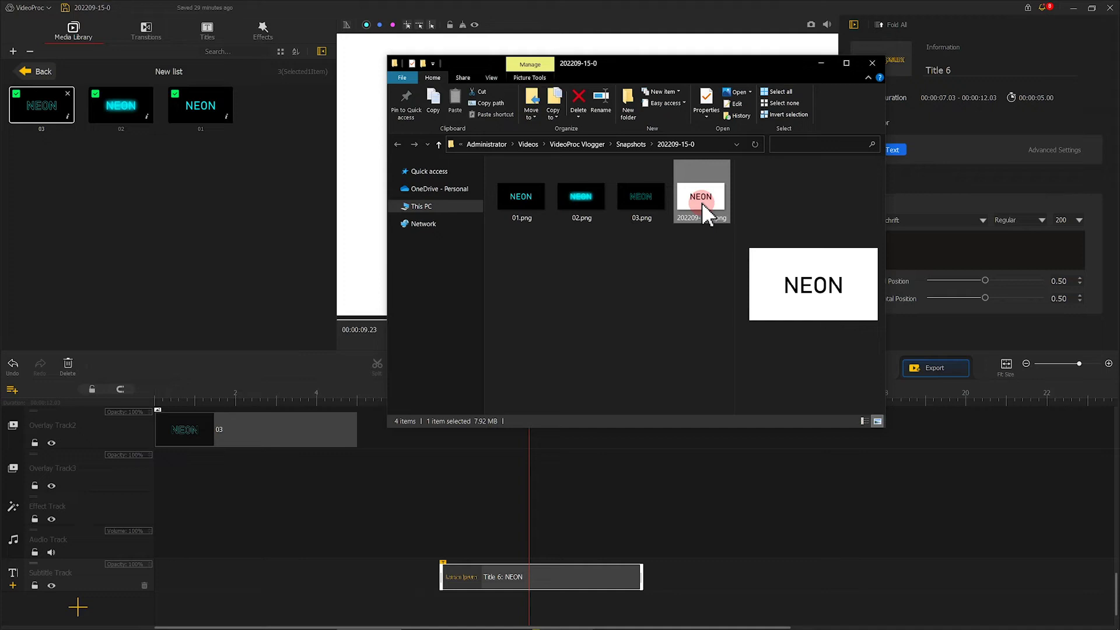
pyautogui.write('04.png')
pyautogui.click(684, 257)
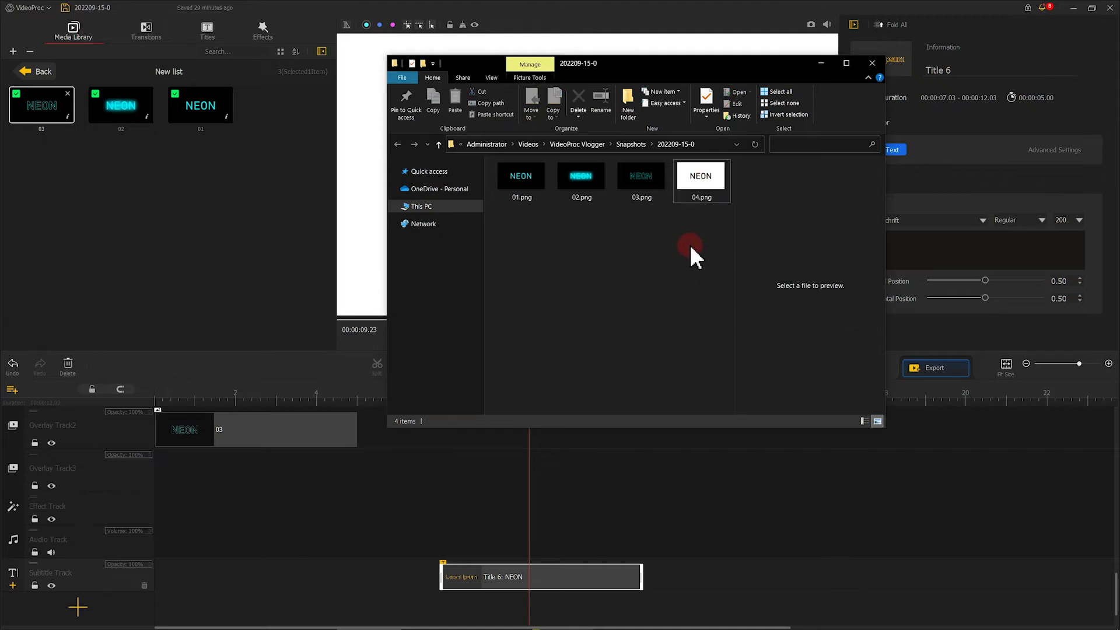
pyautogui.moveTo(704, 190); pyautogui.dragTo(239, 186)
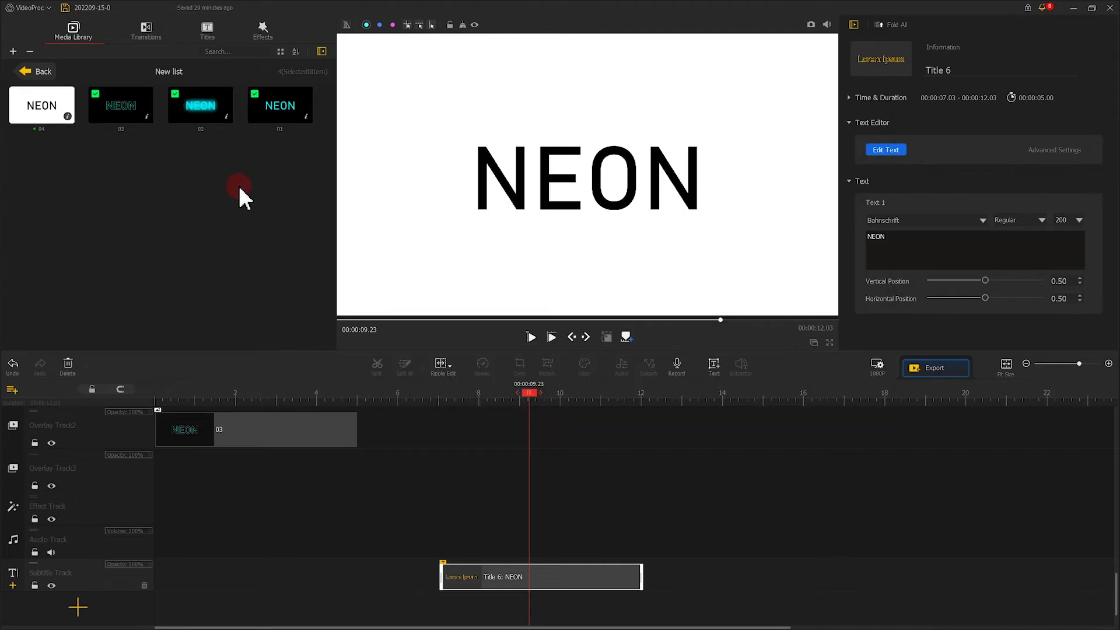
# - Set the project background back to Black and hide the Subtitle track
pyautogui.click(877, 364)
pyautogui.click(435, 409)
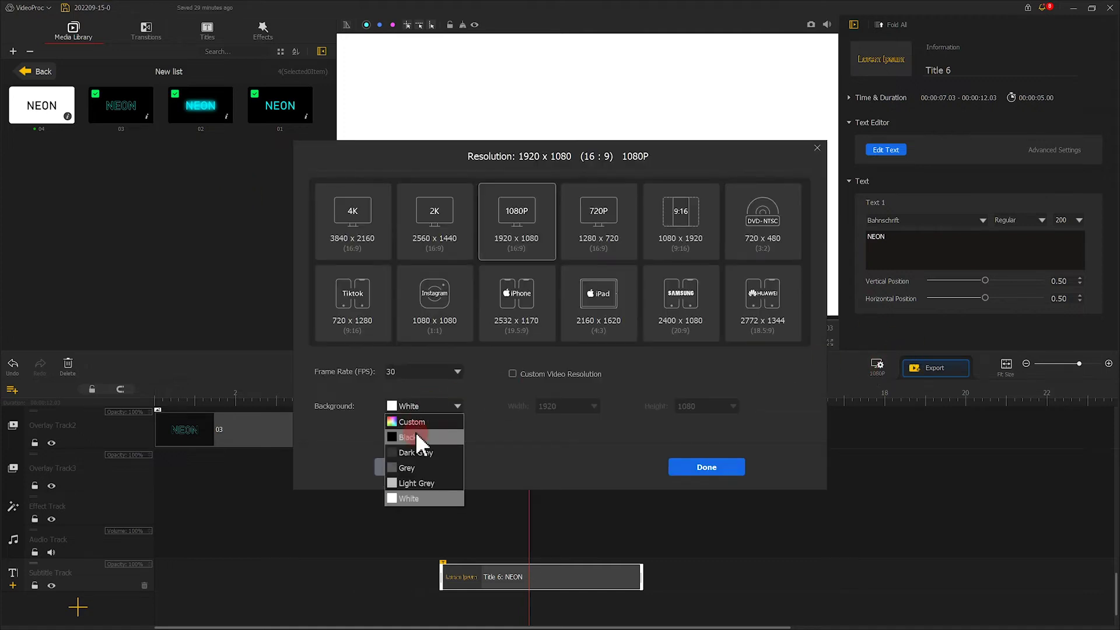
pyautogui.click(416, 433)
pyautogui.click(698, 469)
pyautogui.click(51, 585)
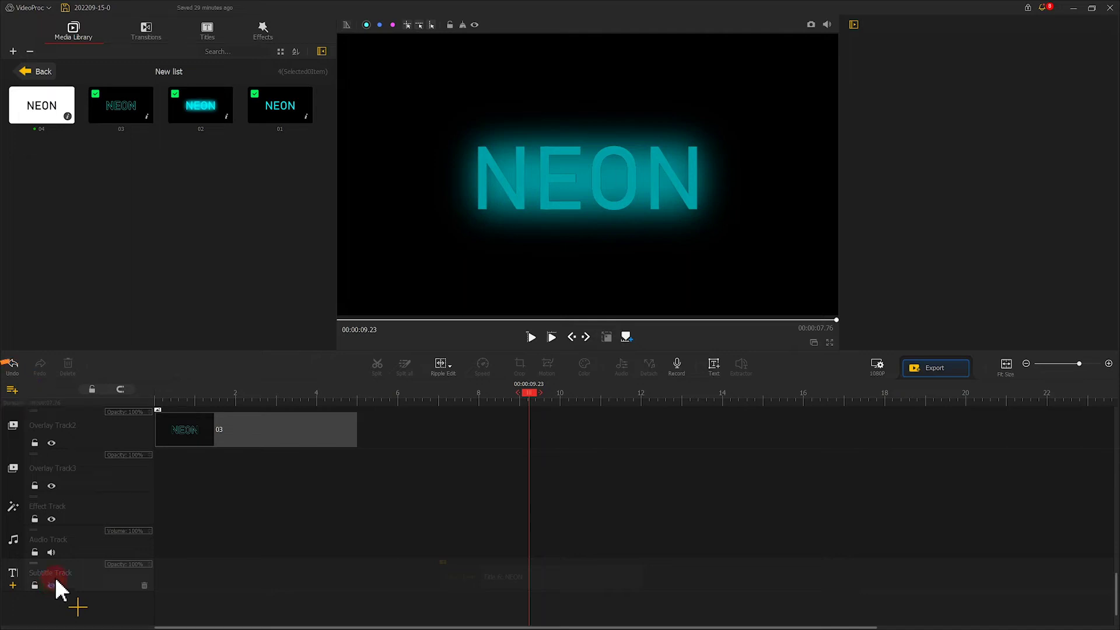
# - Add a new overlay track and place snapshot 04 on Overlay Track3
pyautogui.click(28, 390)
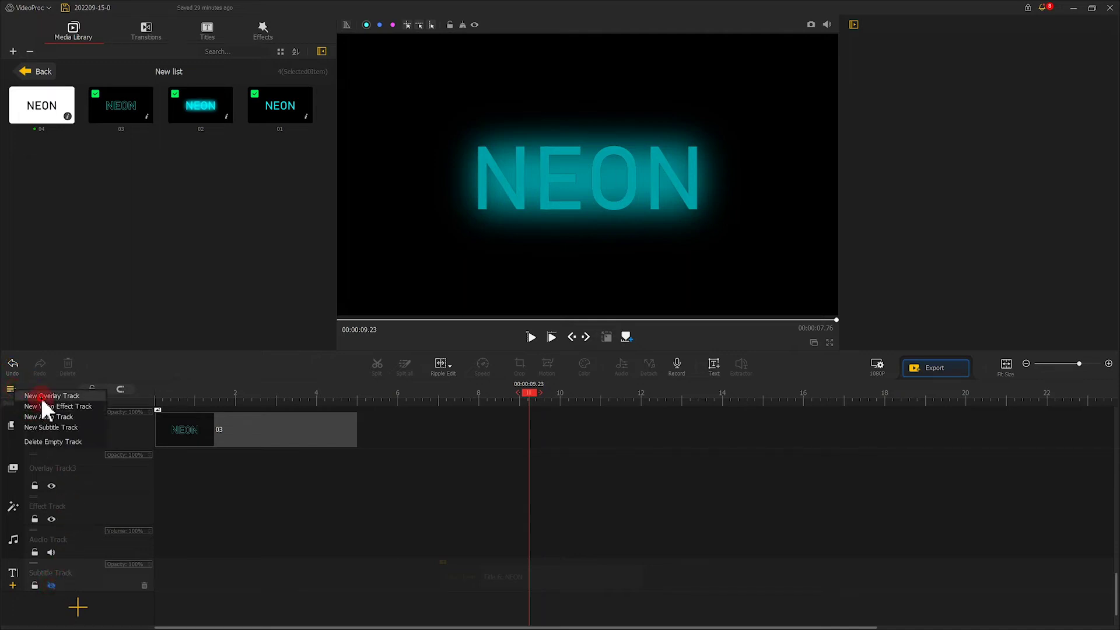
pyautogui.click(41, 398)
pyautogui.click(233, 484)
pyautogui.scroll(5, 233, 485)
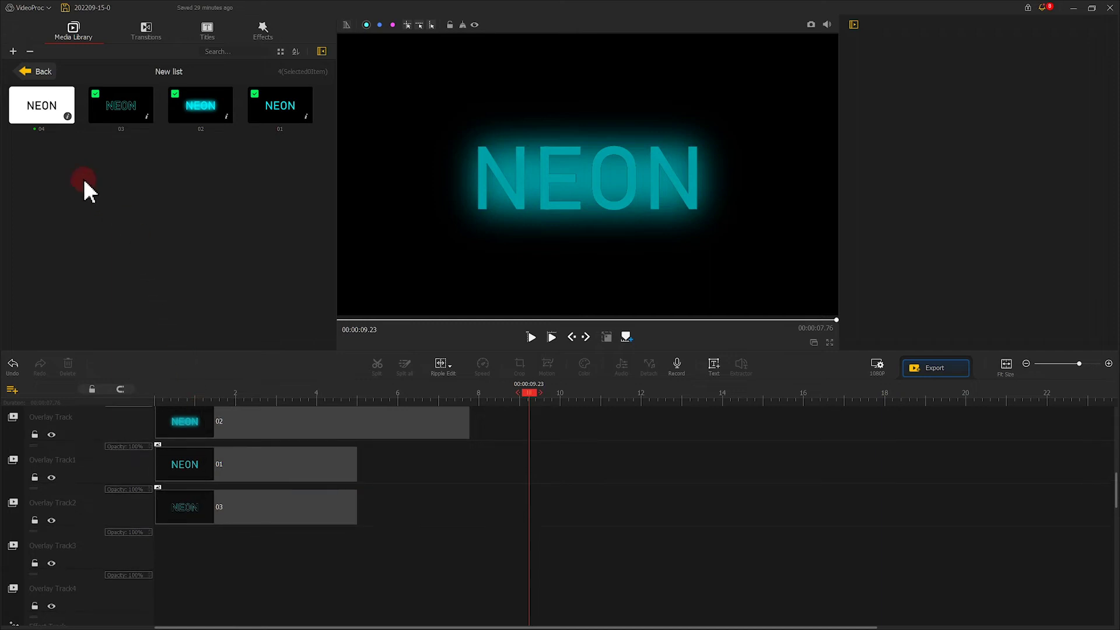
pyautogui.moveTo(44, 107); pyautogui.dragTo(163, 555)
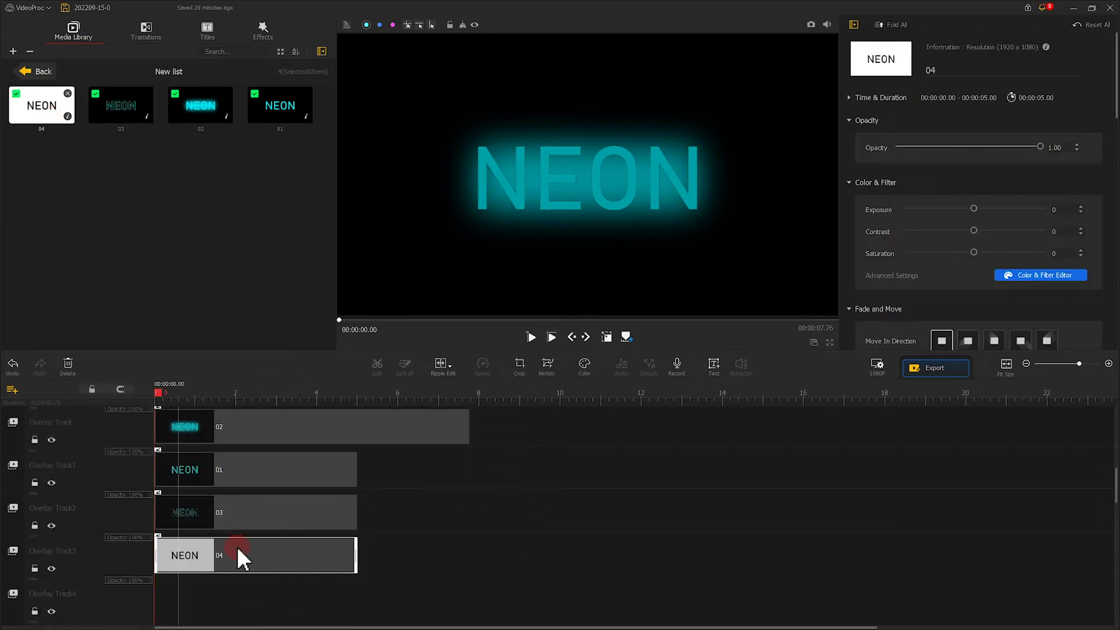
# - With the playhead near 2 seconds, scale snapshot 04 to fill the frame height
pyautogui.moveTo(158, 394); pyautogui.dragTo(242, 397)
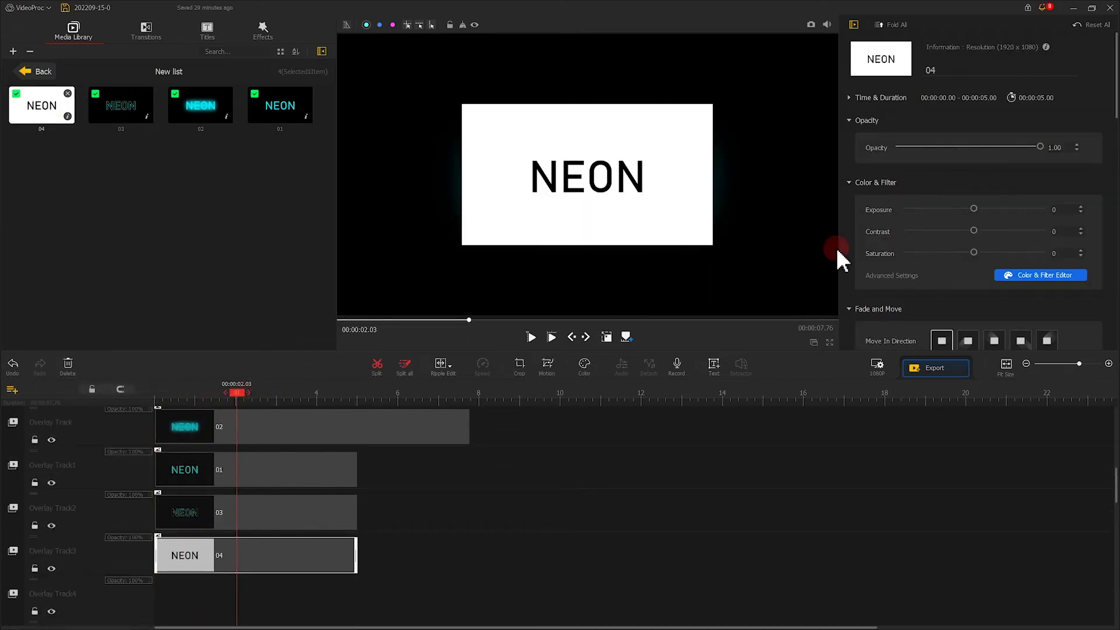
pyautogui.scroll(-5, 963, 195)
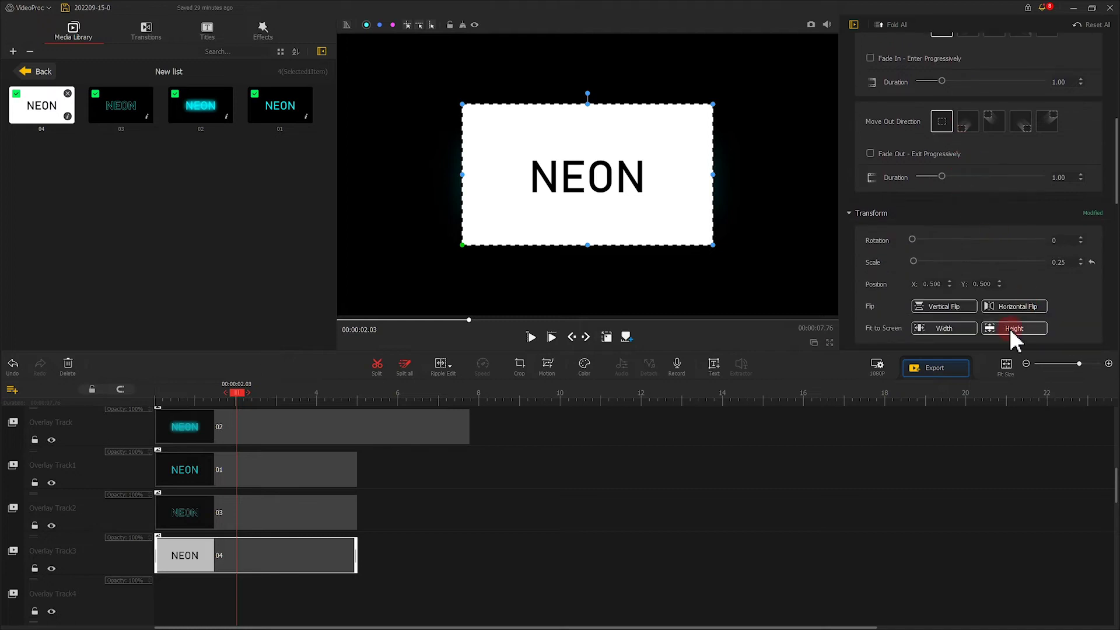
pyautogui.click(1009, 327)
# - Set snapshot 04 to Darken blend mode at 0.83 opacity for glowing cyan NEON text
pyautogui.scroll(-3, 997, 239)
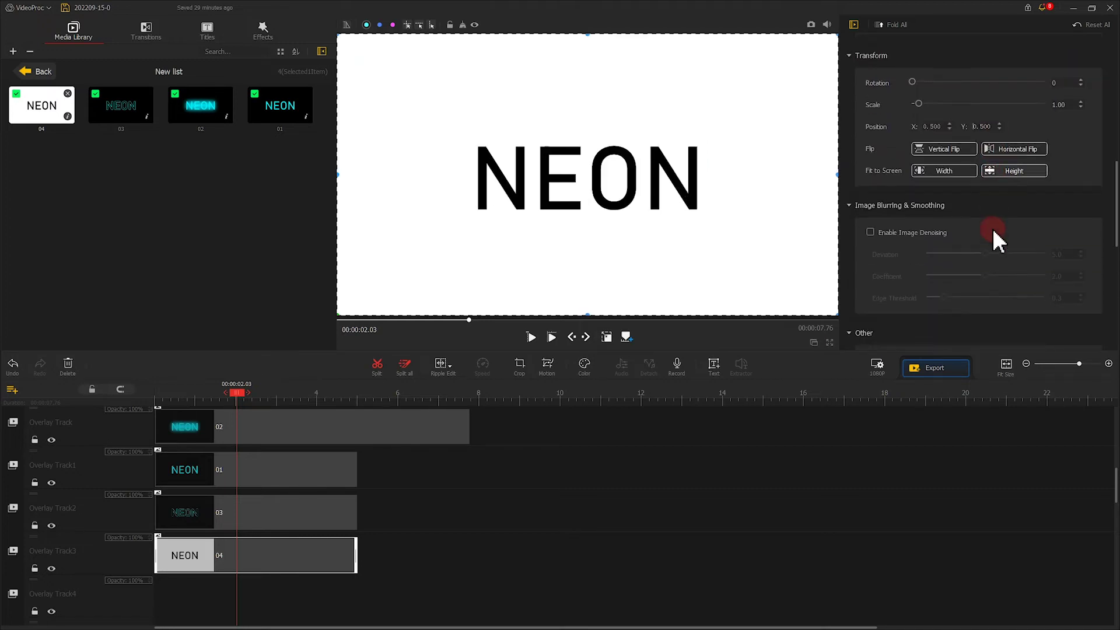
pyautogui.scroll(-6, 993, 236)
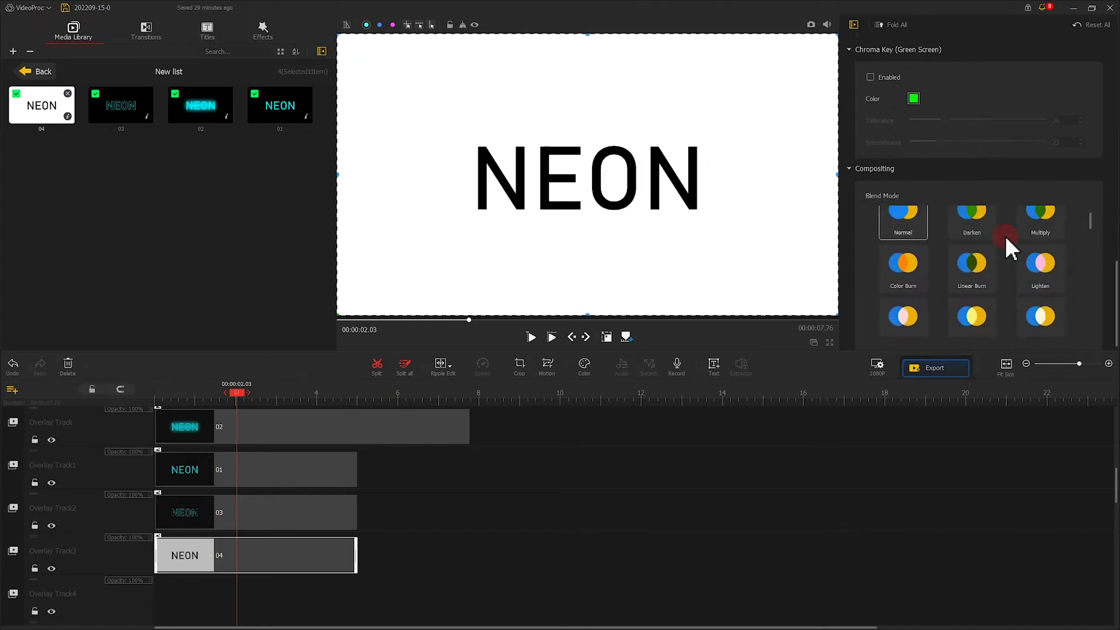
pyautogui.click(973, 235)
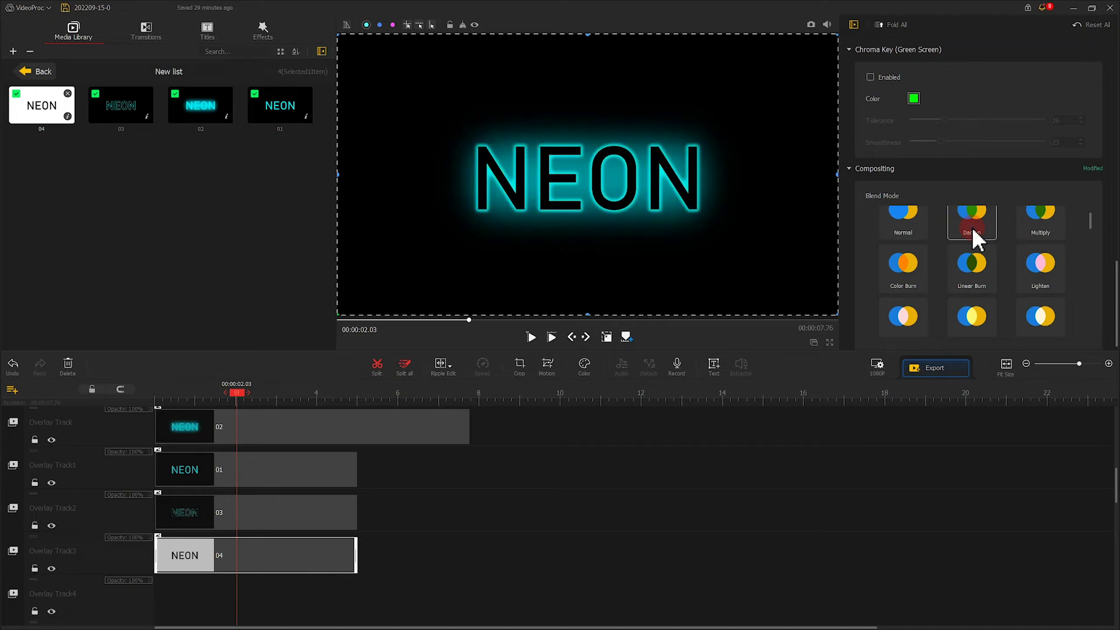
pyautogui.scroll(8, 1015, 149)
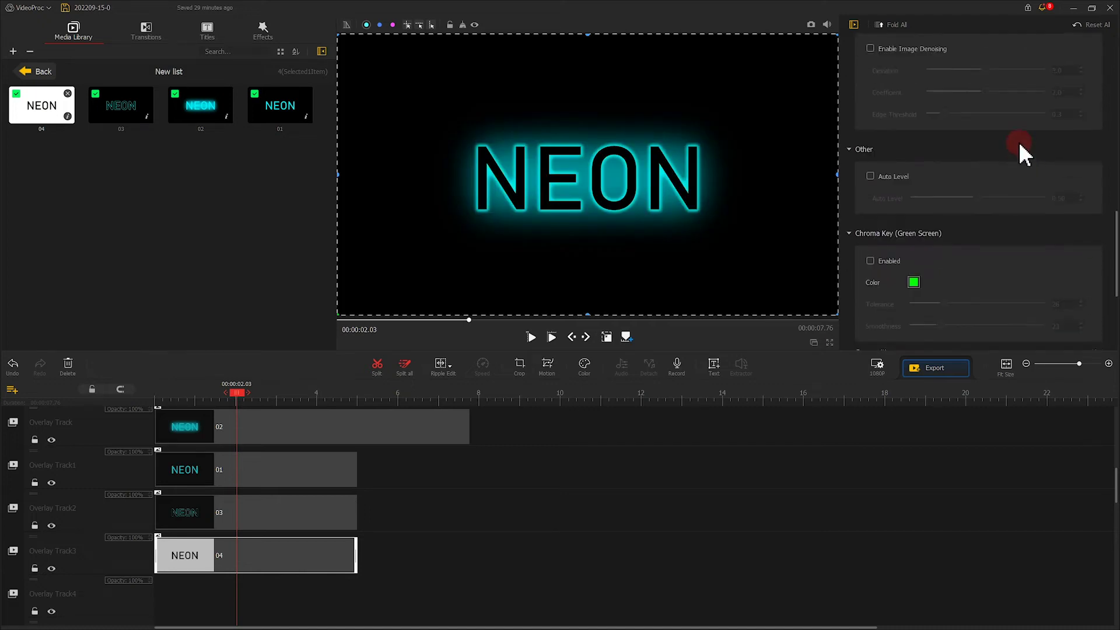
pyautogui.moveTo(1040, 68); pyautogui.dragTo(1016, 69)
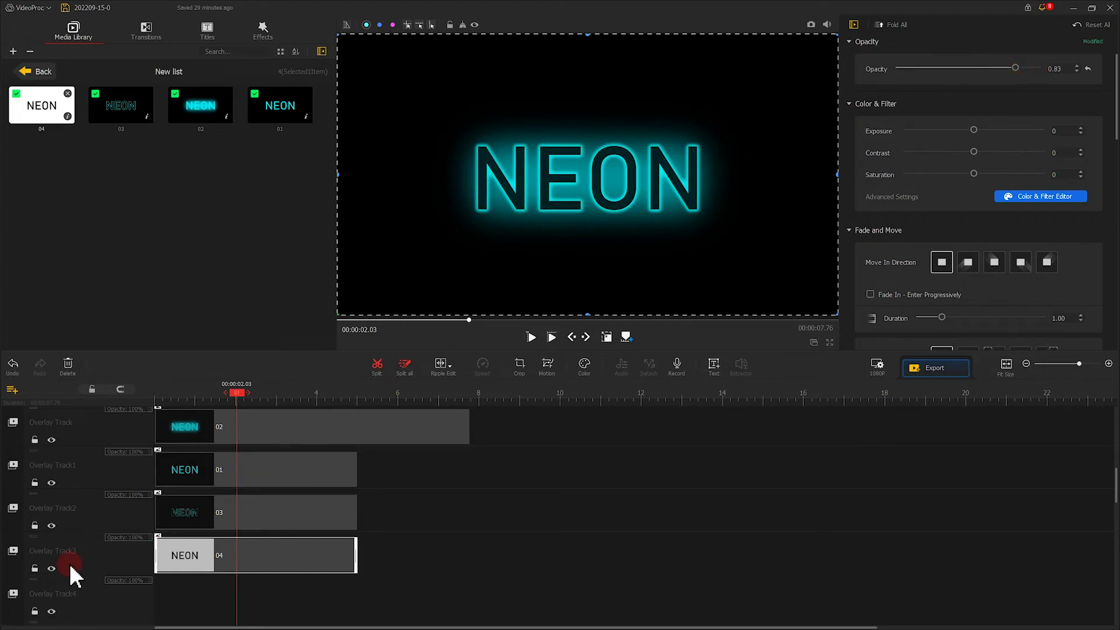
pyautogui.click(51, 568)
pyautogui.click(51, 568)
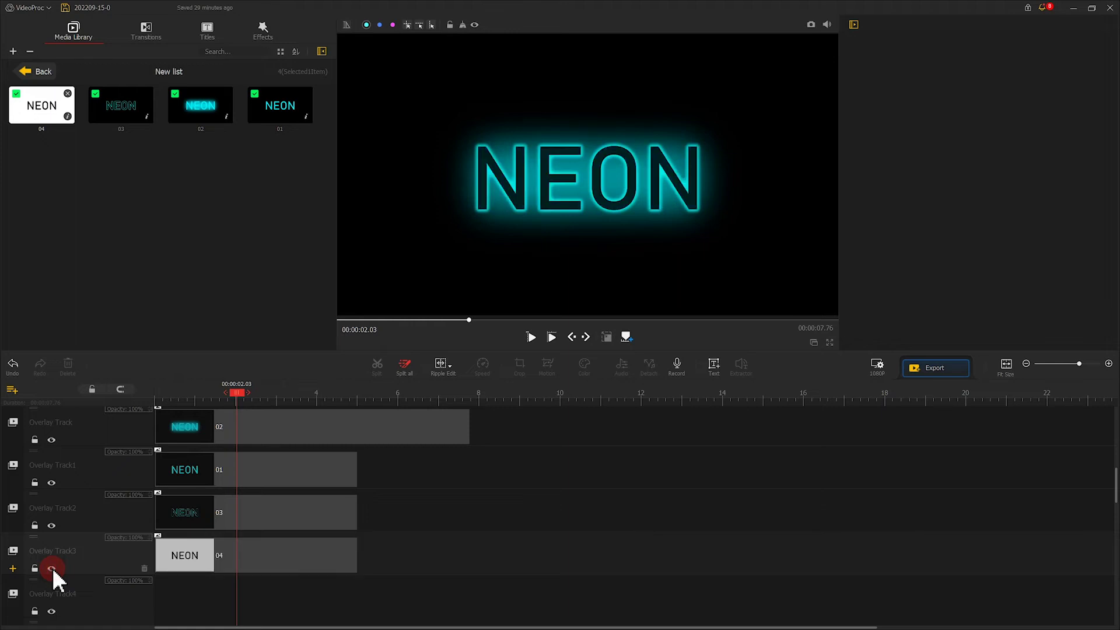
pyautogui.click(52, 568)
pyautogui.click(51, 568)
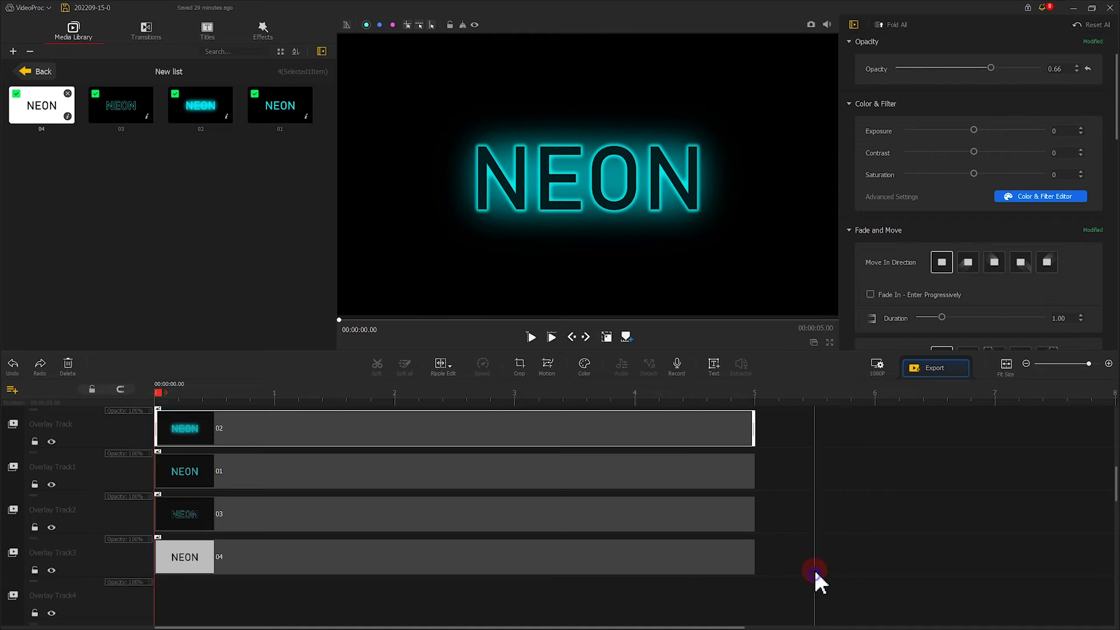
# - Split all four stacked NEON overlay clips at 2.00 s and delete their right halves
pyautogui.moveTo(814, 574); pyautogui.dragTo(376, 432)
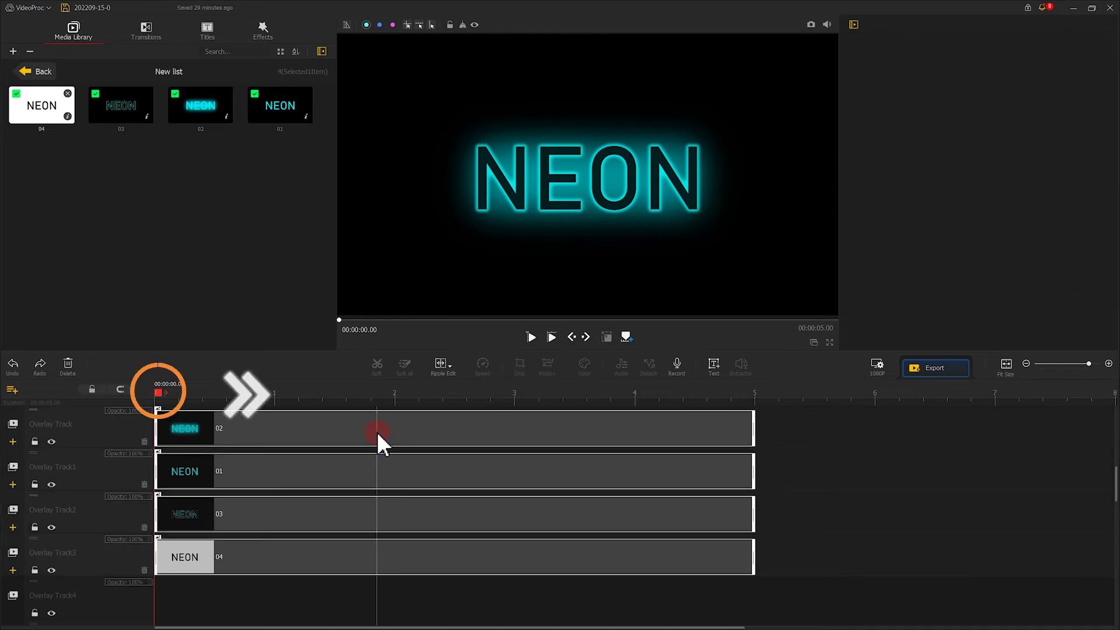
pyautogui.moveTo(377, 431)
pyautogui.mouseDown()
pyautogui.moveTo(265, 430)
pyautogui.moveTo(168, 401)
pyautogui.moveTo(402, 388)
pyautogui.mouseUp()
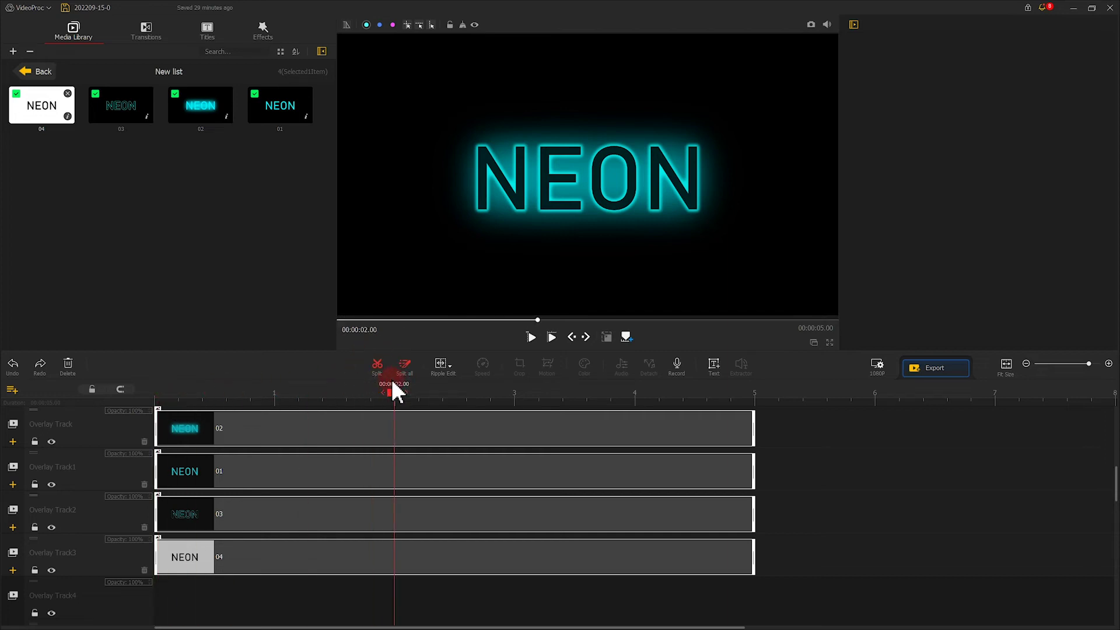
pyautogui.click(380, 371)
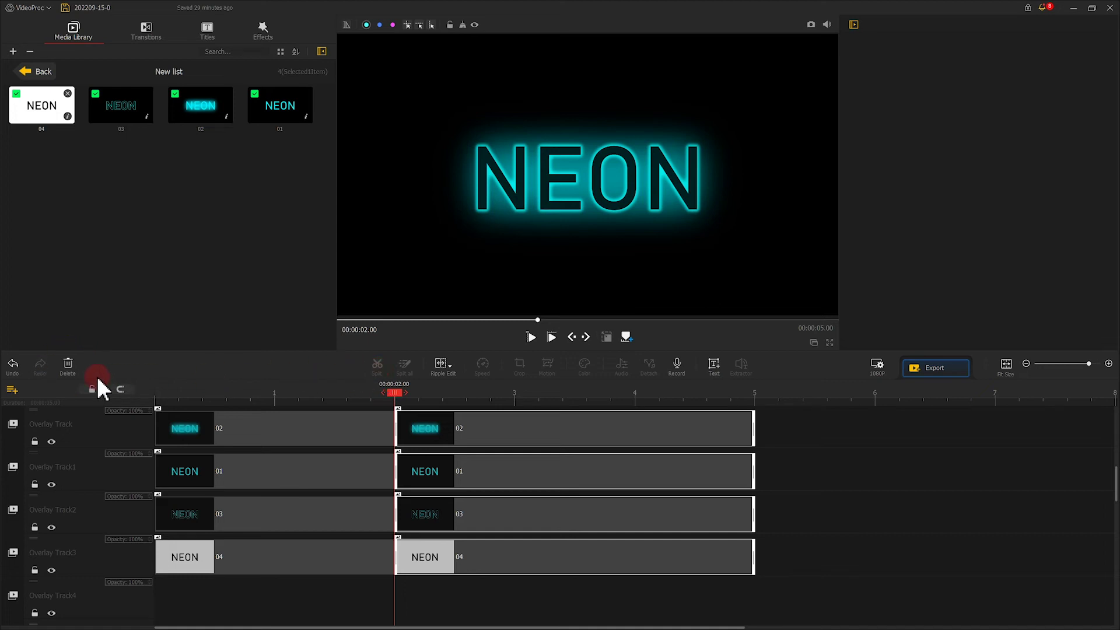
pyautogui.click(68, 367)
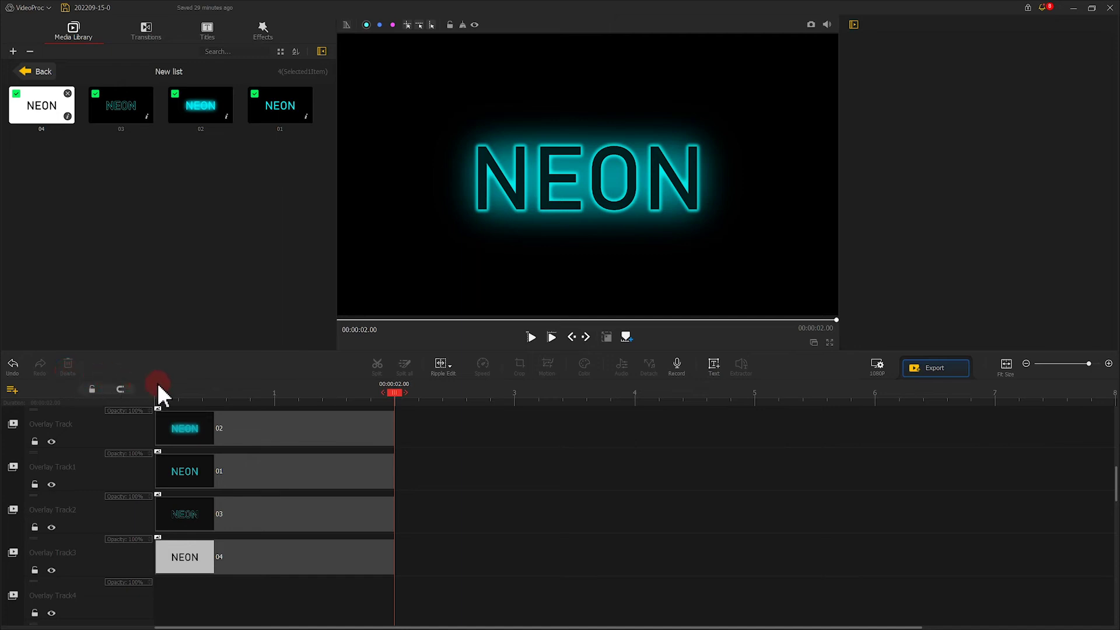
# - Give clip 02 a fade out and a 1.00-second fade in
pyautogui.click(272, 436)
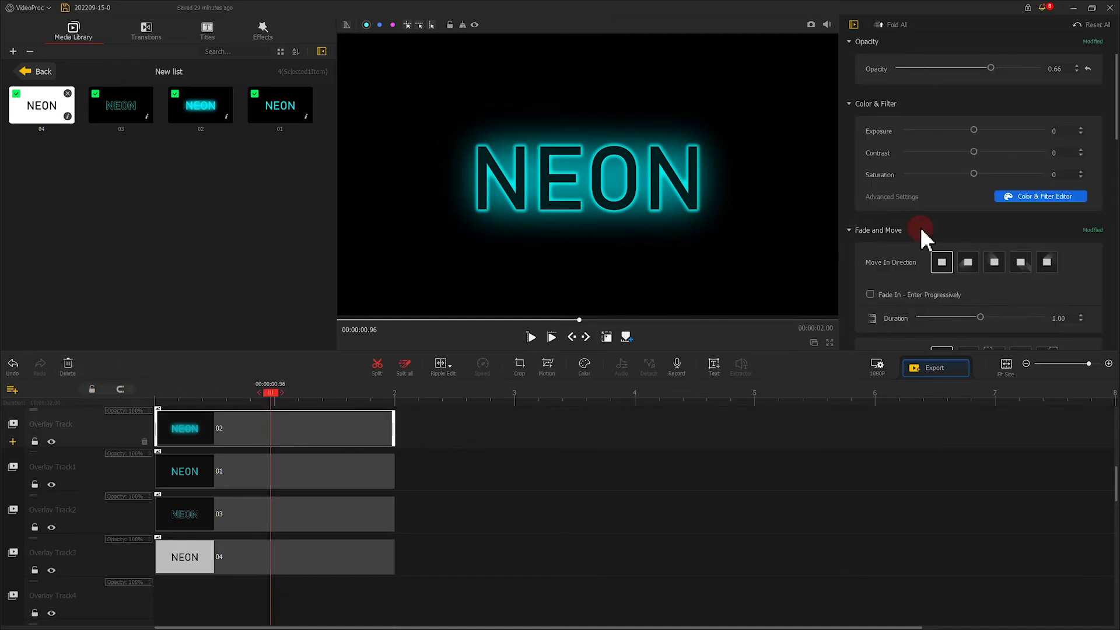
pyautogui.scroll(-2, 921, 226)
pyautogui.click(904, 337)
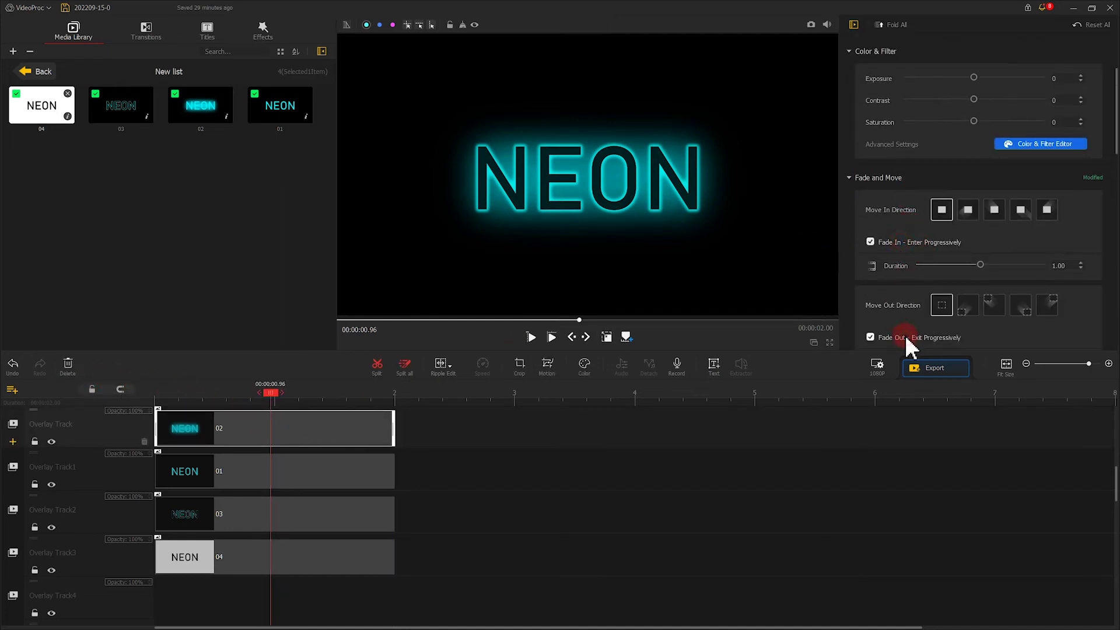
pyautogui.scroll(-2, 898, 315)
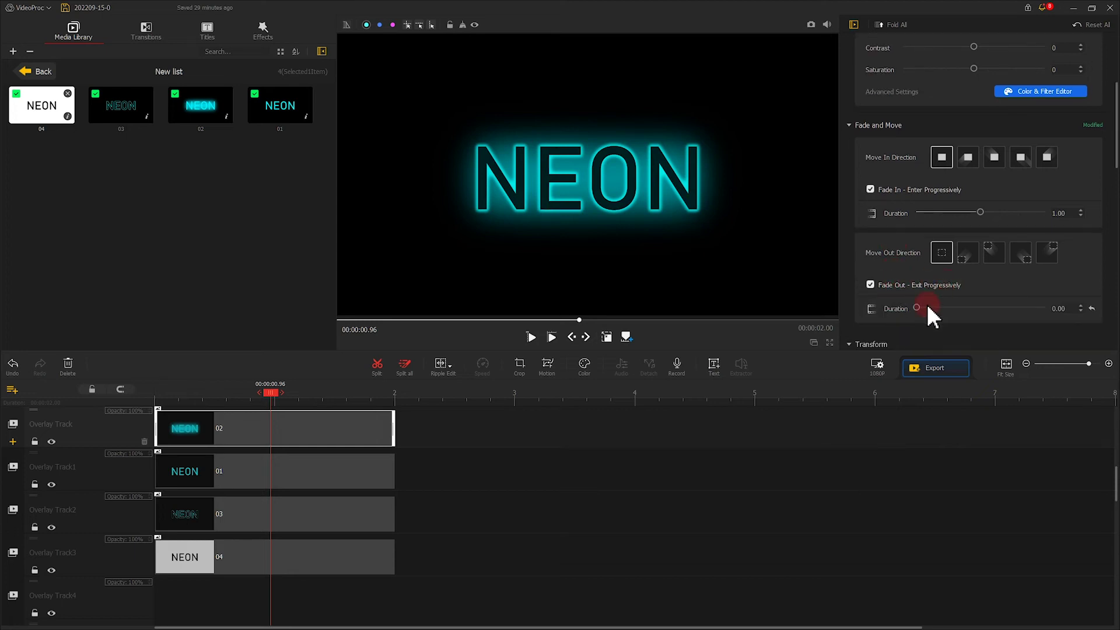
pyautogui.click(979, 212)
# - Set 1.00-second fade in and fade out on clip 01, then clips 03 and 04
pyautogui.click(274, 471)
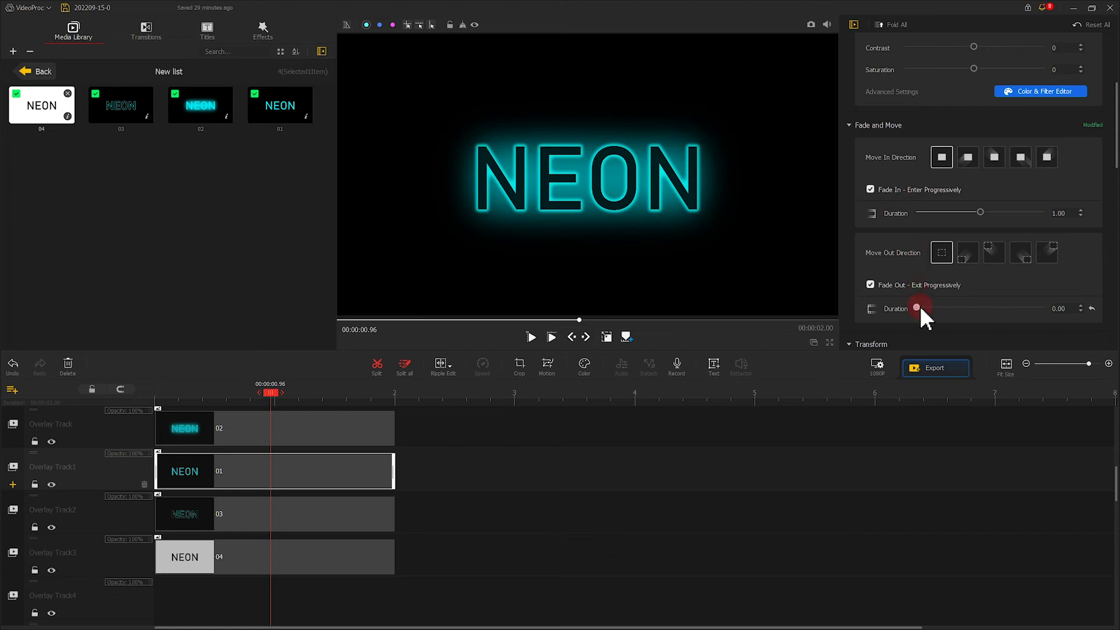
pyautogui.moveTo(974, 305); pyautogui.dragTo(980, 308)
pyautogui.click(1080, 211)
pyautogui.click(277, 511)
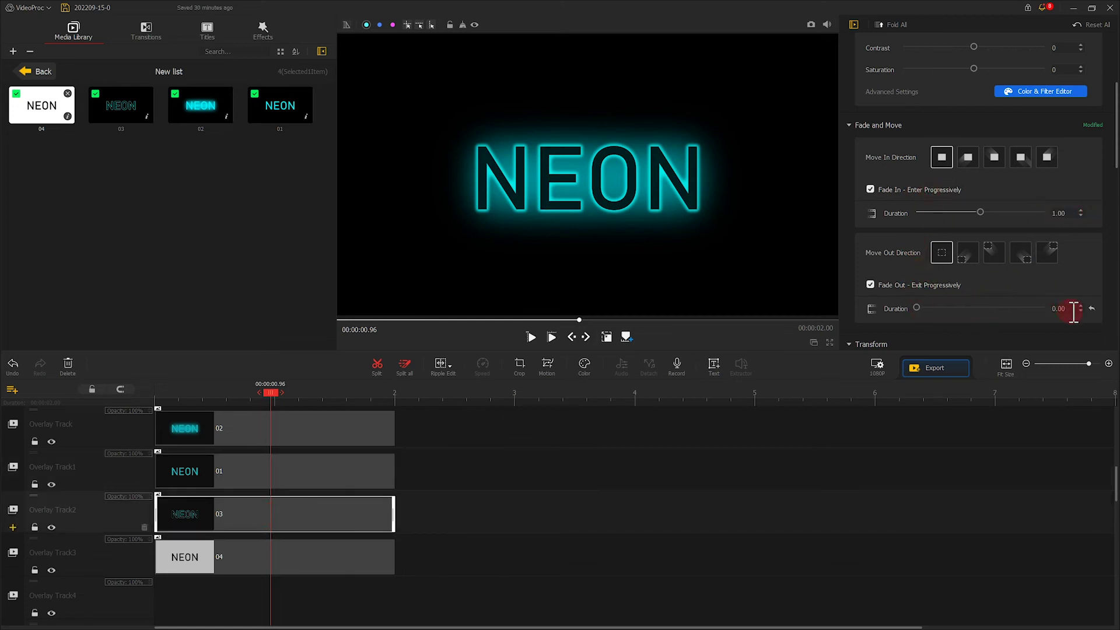
pyautogui.click(280, 562)
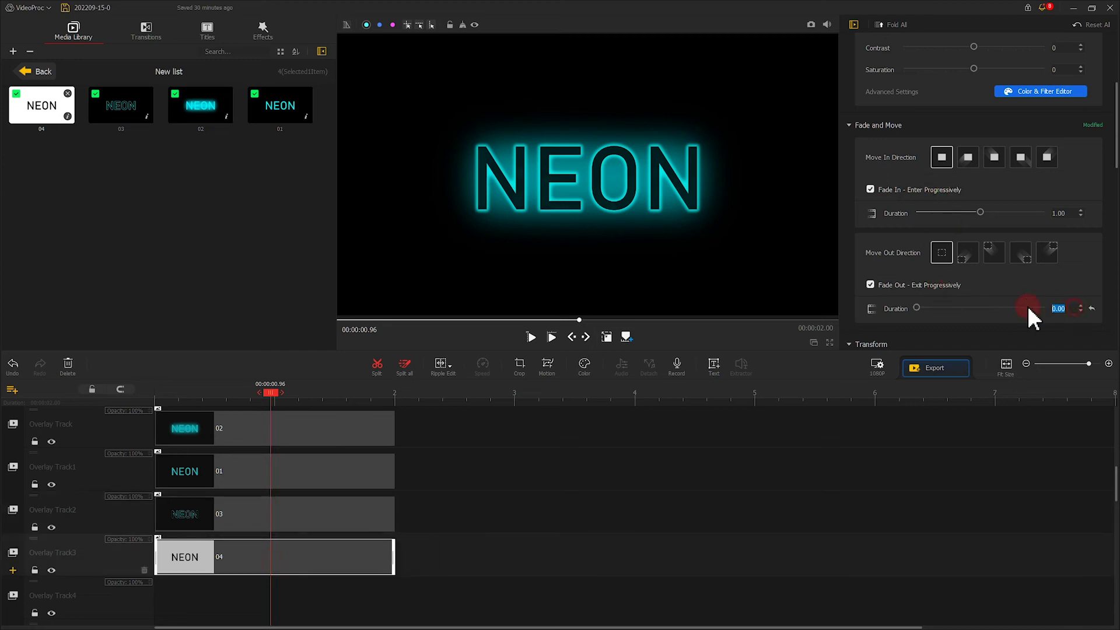
pyautogui.write('1')
# - Copy the four faded overlay clips and paste a copy at 2 seconds
pyautogui.moveTo(535, 566); pyautogui.dragTo(318, 419)
pyautogui.hotkey('ctrl', 'c')
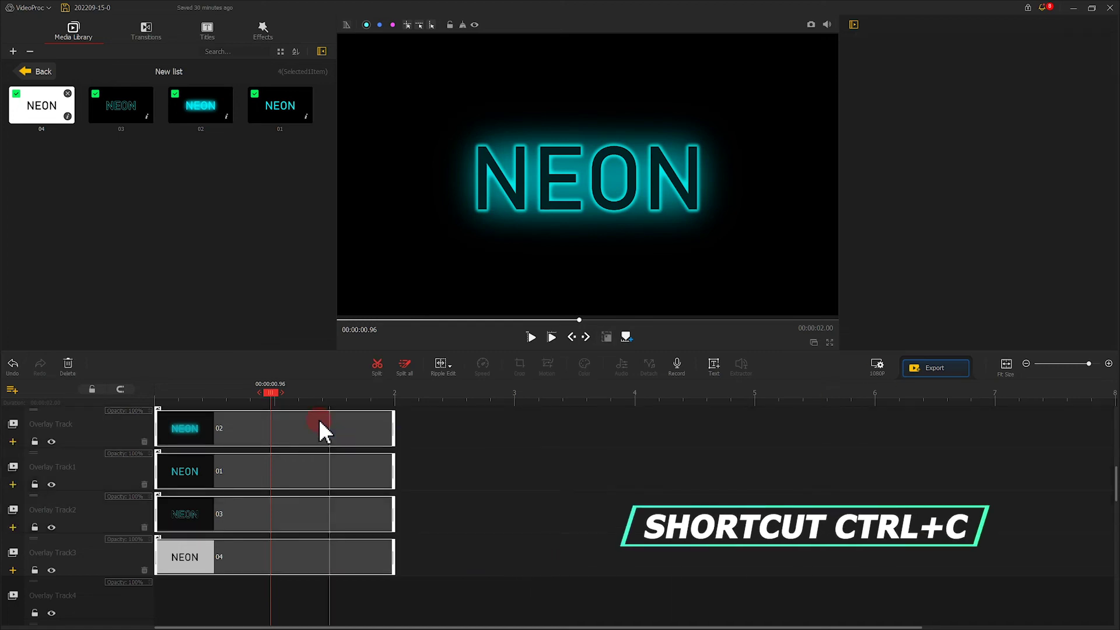
pyautogui.moveTo(271, 392); pyautogui.dragTo(404, 390)
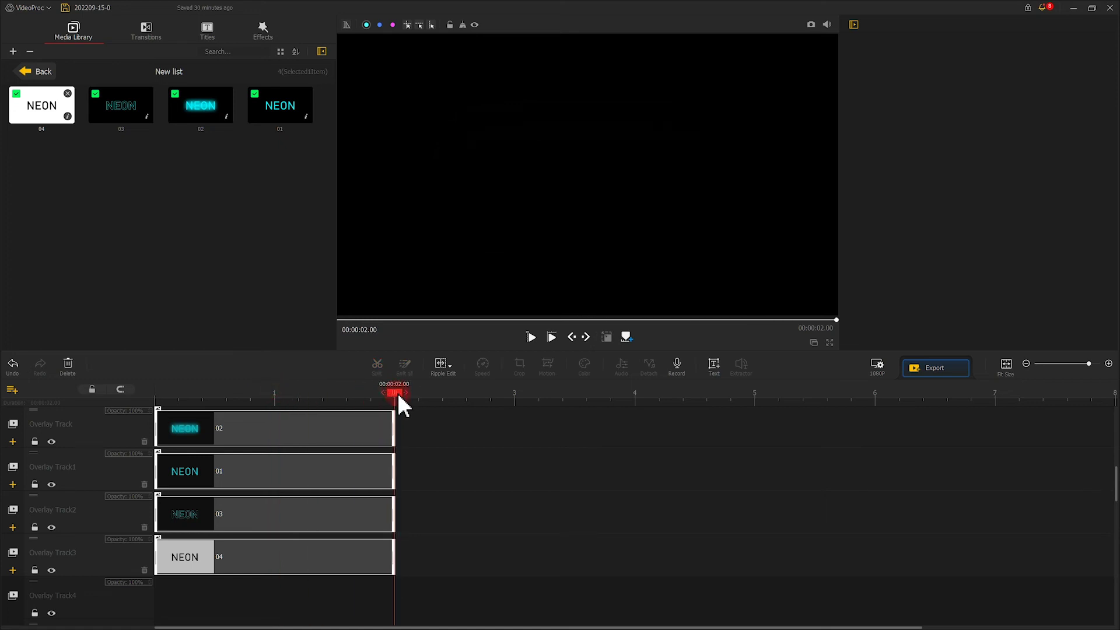
pyautogui.hotkey('ctrl', 'v')
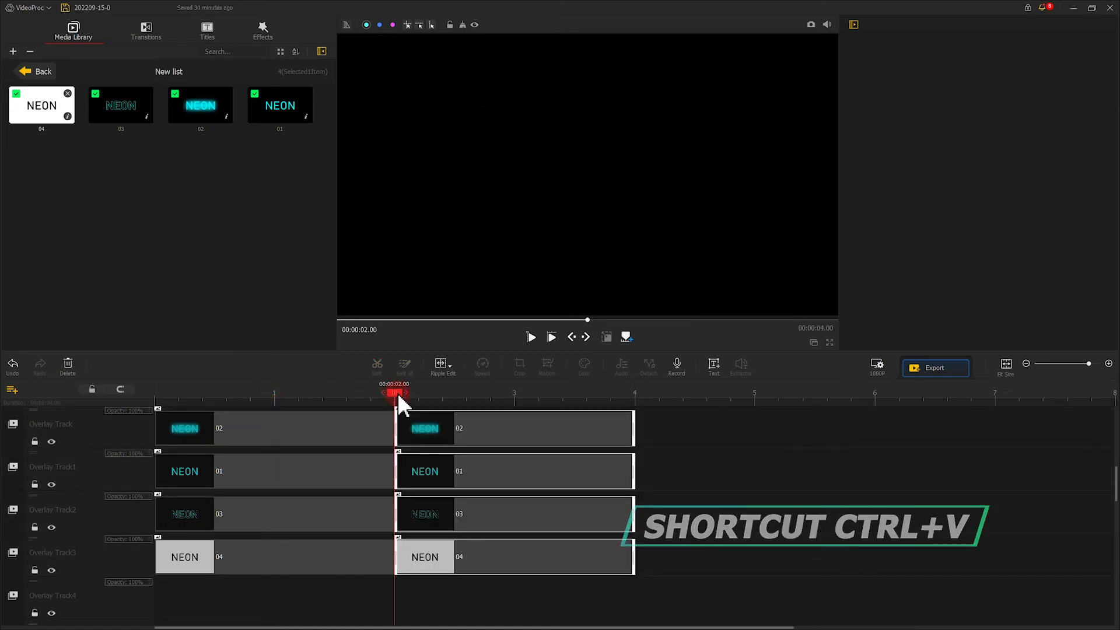
# - Paste two more copies of the four-clip stack at 4 and 6 seconds
pyautogui.moveTo(397, 393); pyautogui.dragTo(639, 392)
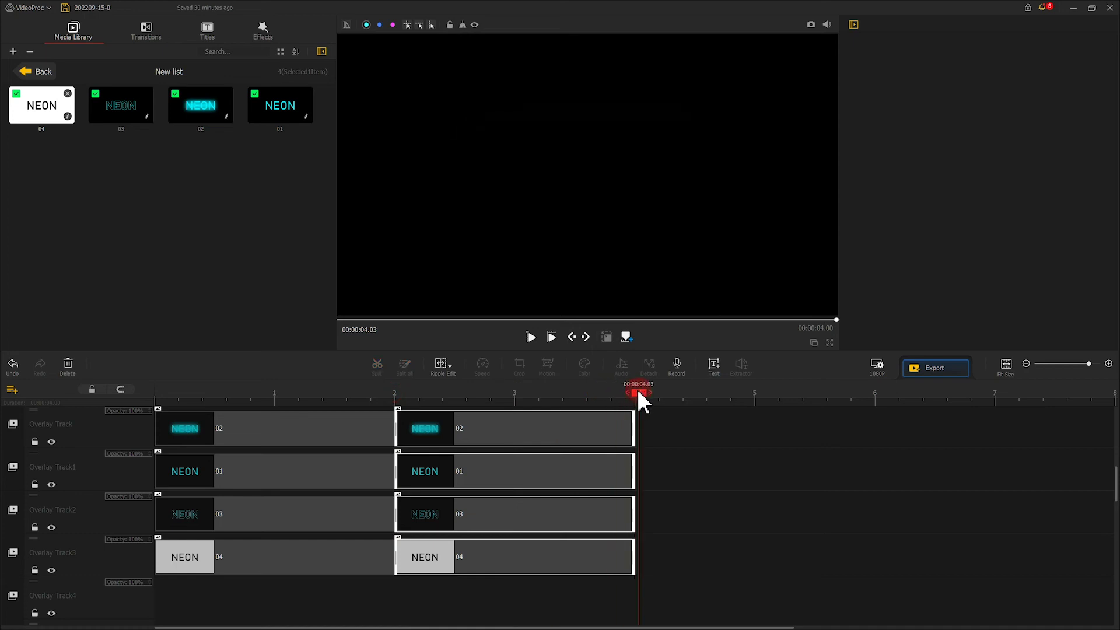
pyautogui.hotkey('ctrl', 'v')
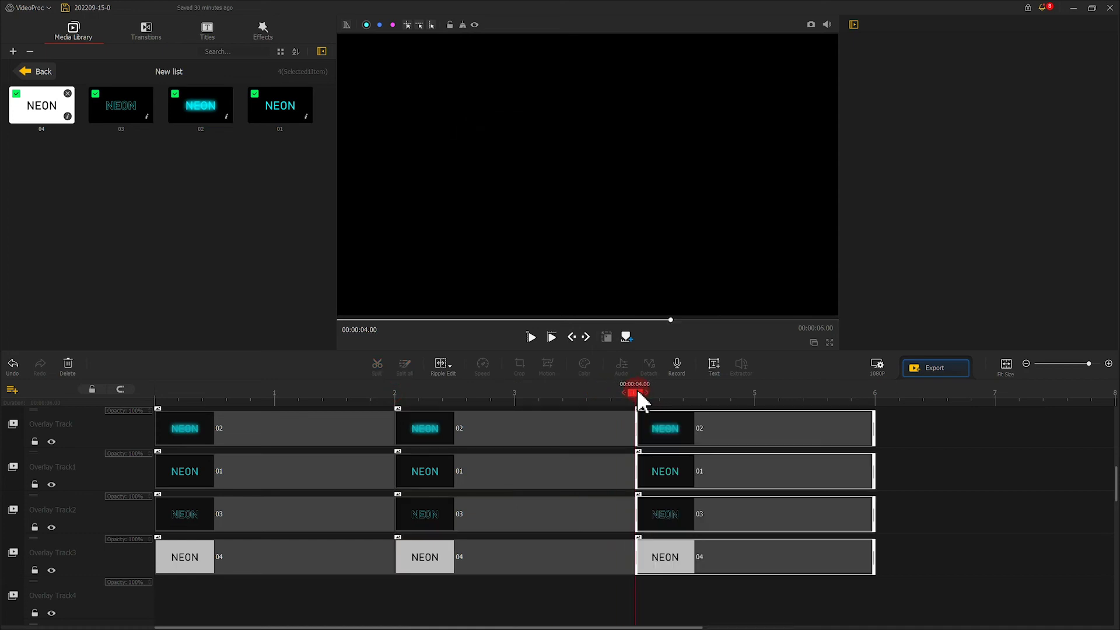
pyautogui.moveTo(652, 393); pyautogui.dragTo(881, 391)
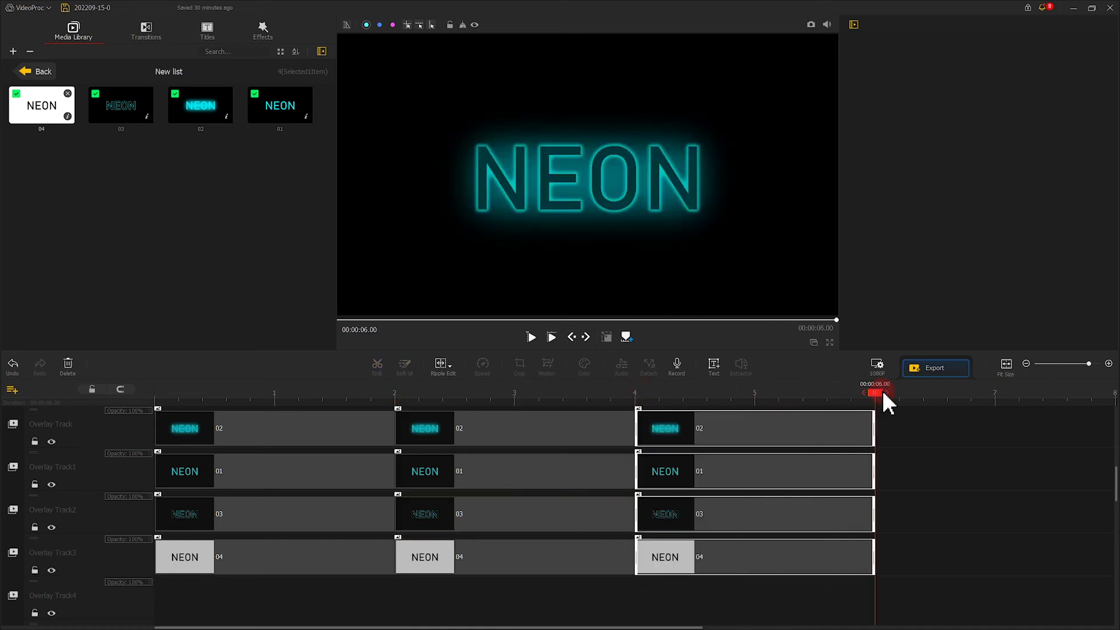
pyautogui.hotkey('ctrl', 'v')
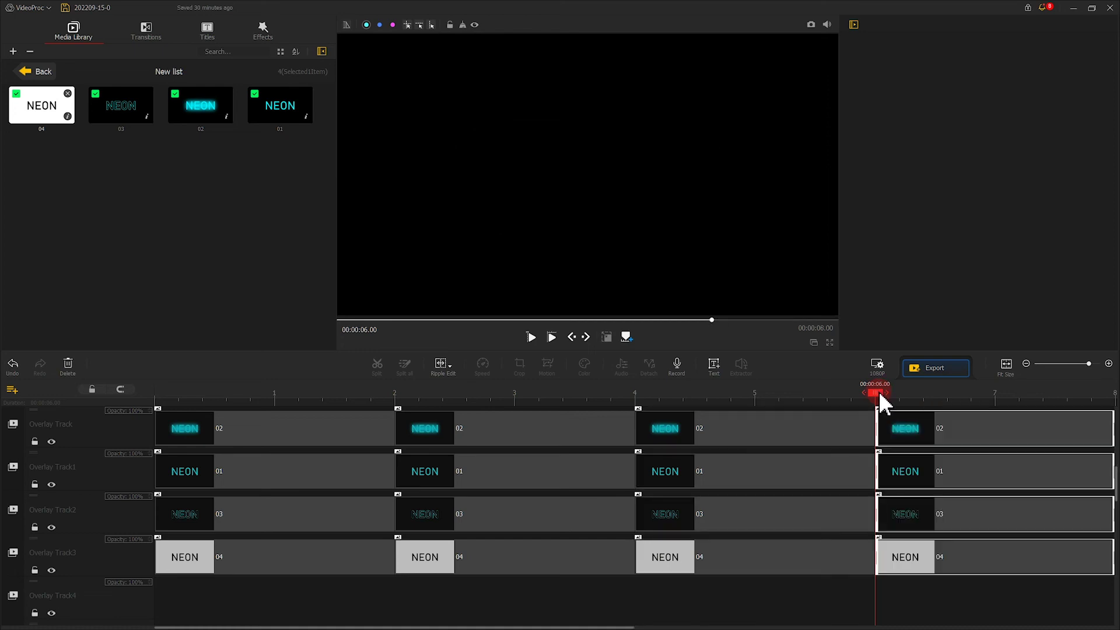
pyautogui.moveTo(879, 391); pyautogui.dragTo(143, 387)
pyautogui.click(529, 336)
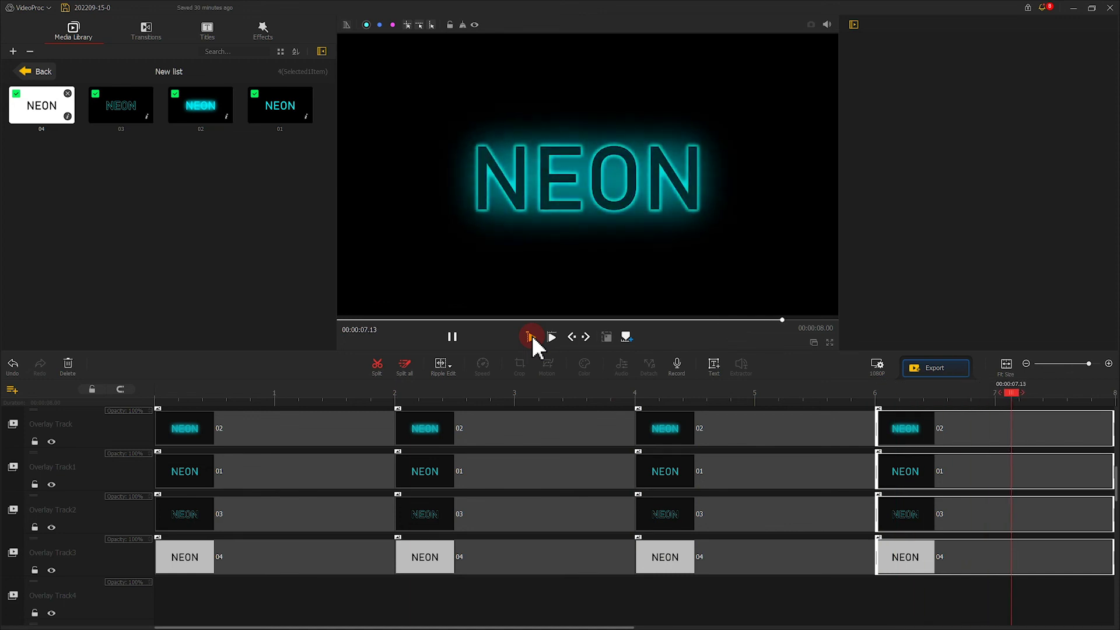
pyautogui.click(454, 338)
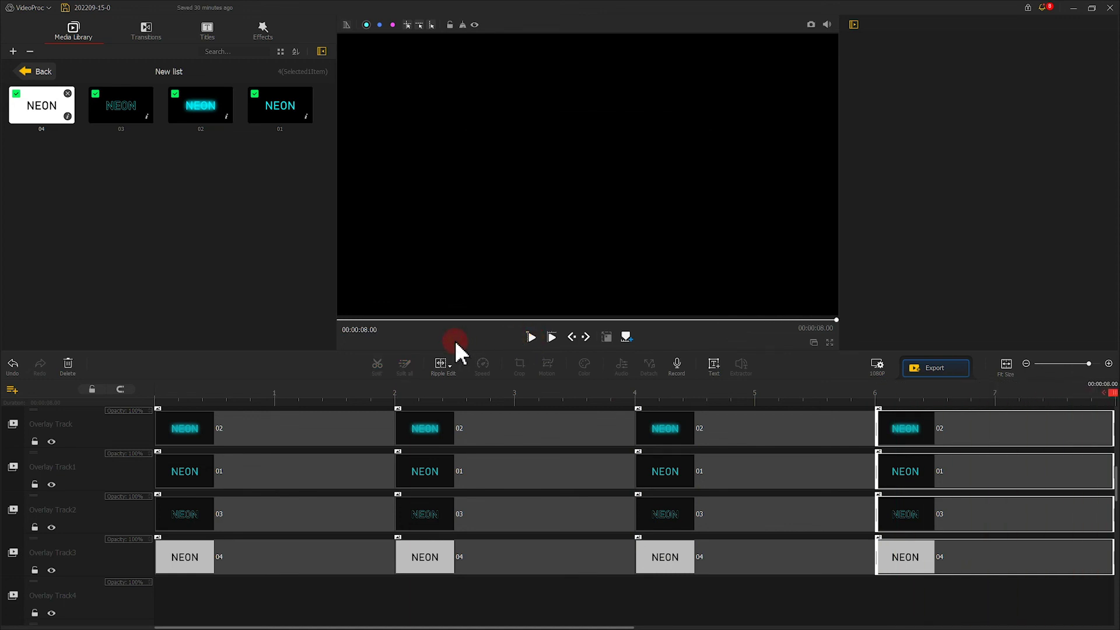
# - Shift the cyan hue of clip 01 at 2 seconds by 20 toward magenta, then preview it
pyautogui.click(457, 428)
pyautogui.click(585, 364)
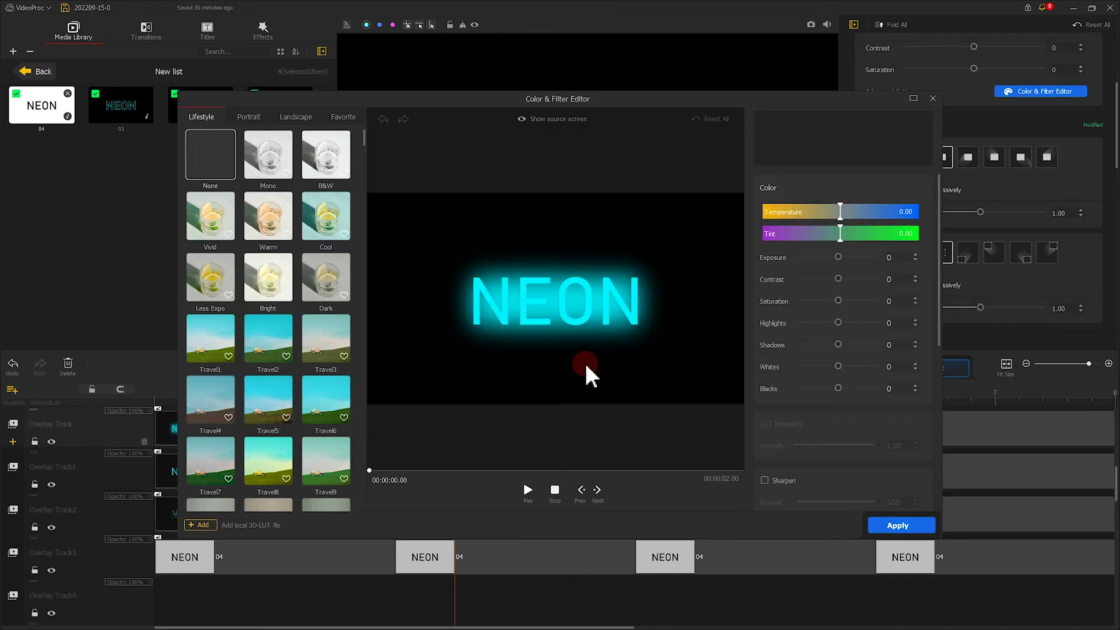
pyautogui.scroll(-5, 935, 250)
pyautogui.click(848, 348)
pyautogui.moveTo(838, 371); pyautogui.dragTo(892, 371)
pyautogui.click(901, 526)
pyautogui.click(464, 480)
pyautogui.click(709, 338)
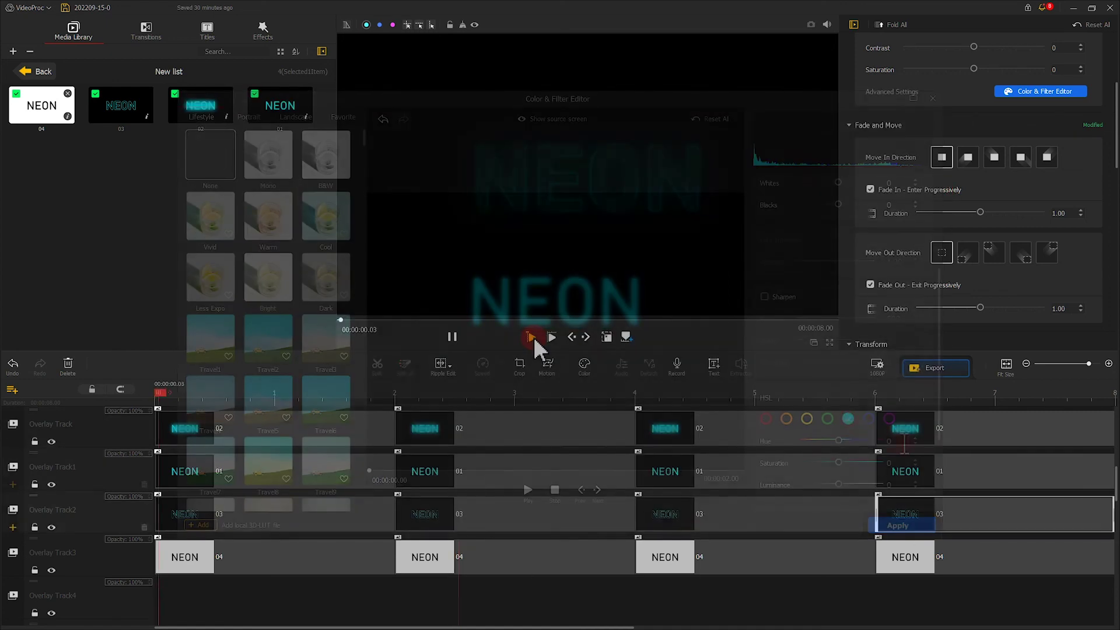
pyautogui.click(531, 337)
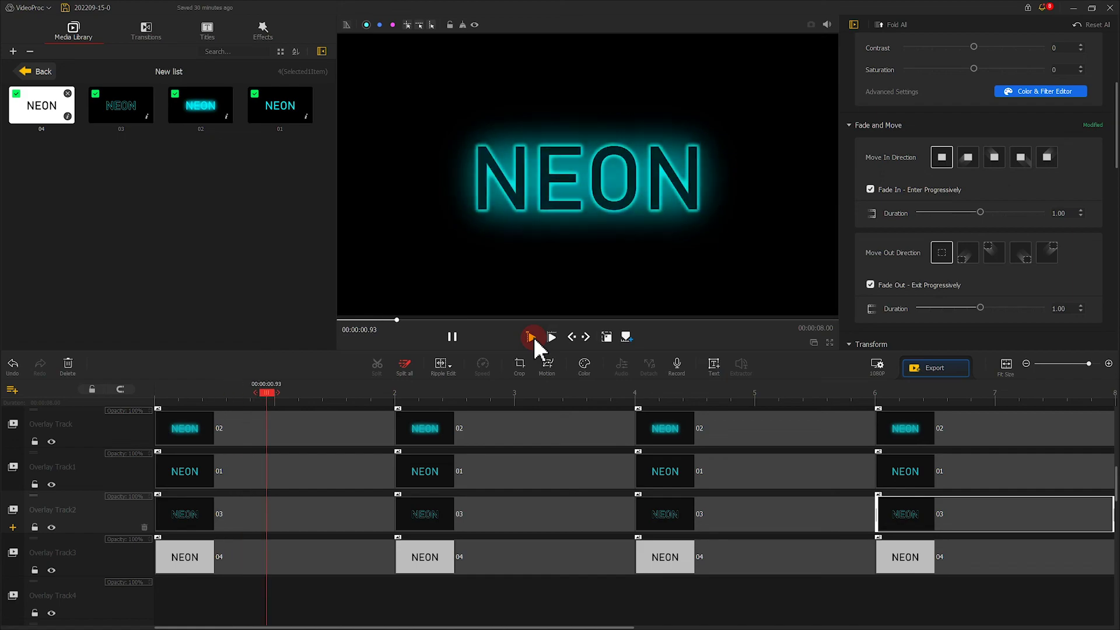